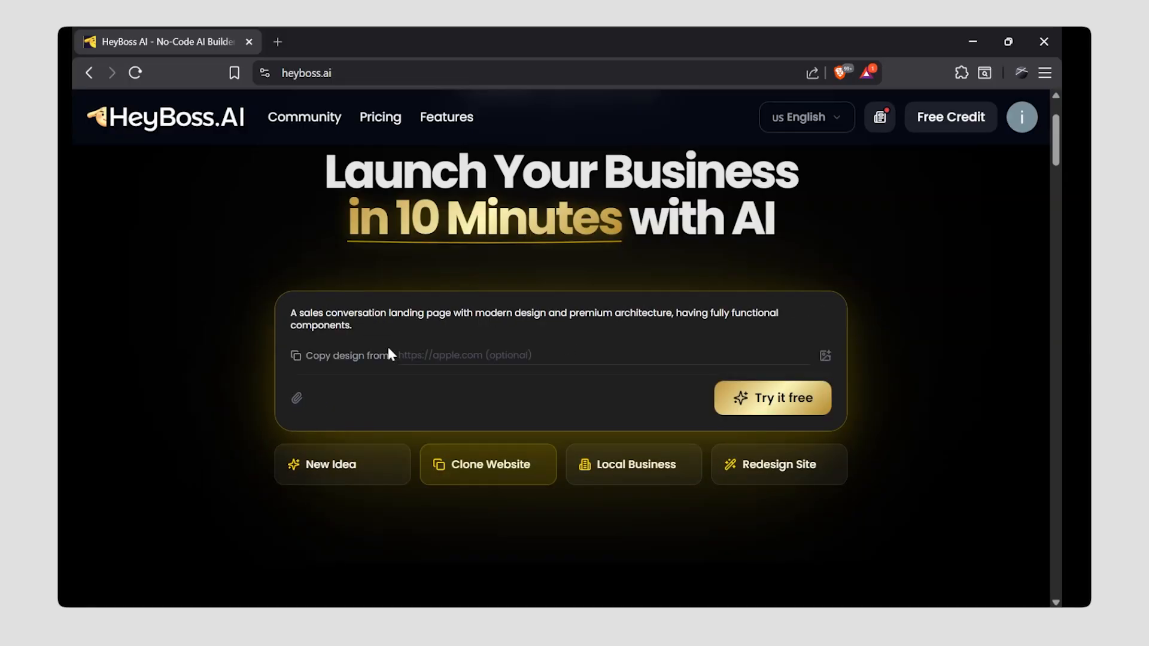
Look through the home page and view the available AI agents
{"action": "scroll", "coordinate": [982, 347], "scroll_direction": "down", "scroll_amount": 8}
{"action": "left_click", "coordinate": [210, 233]}
{"action": "left_click", "coordinate": [635, 232]}
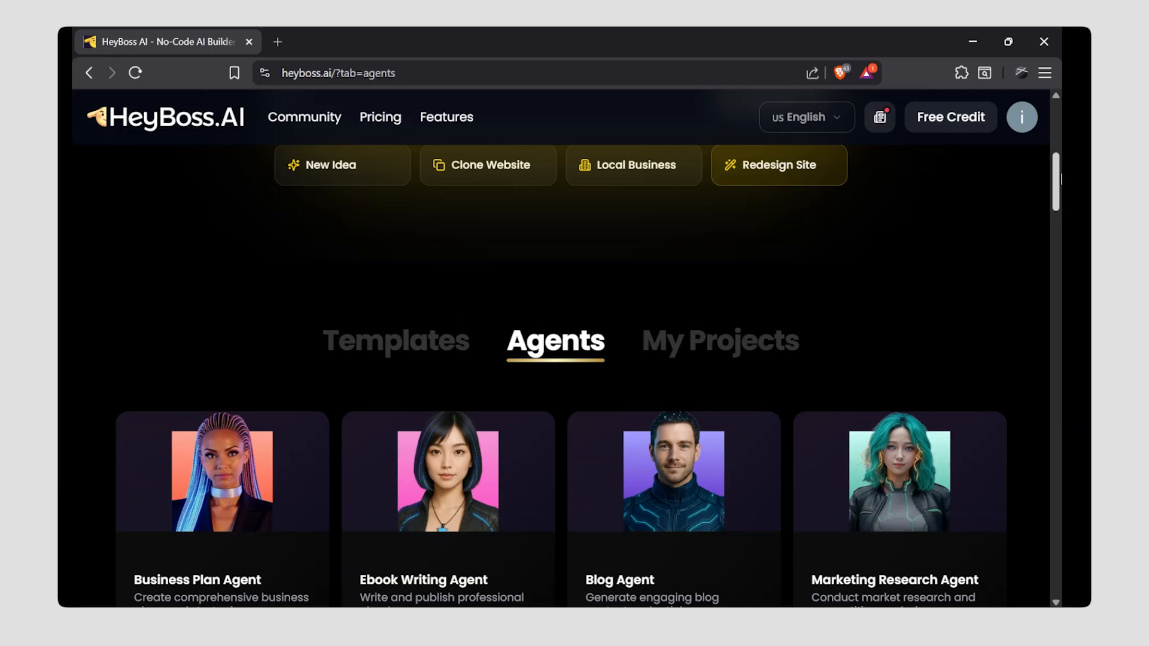
{"action": "scroll", "coordinate": [220, 426], "scroll_direction": "down", "scroll_amount": 2}
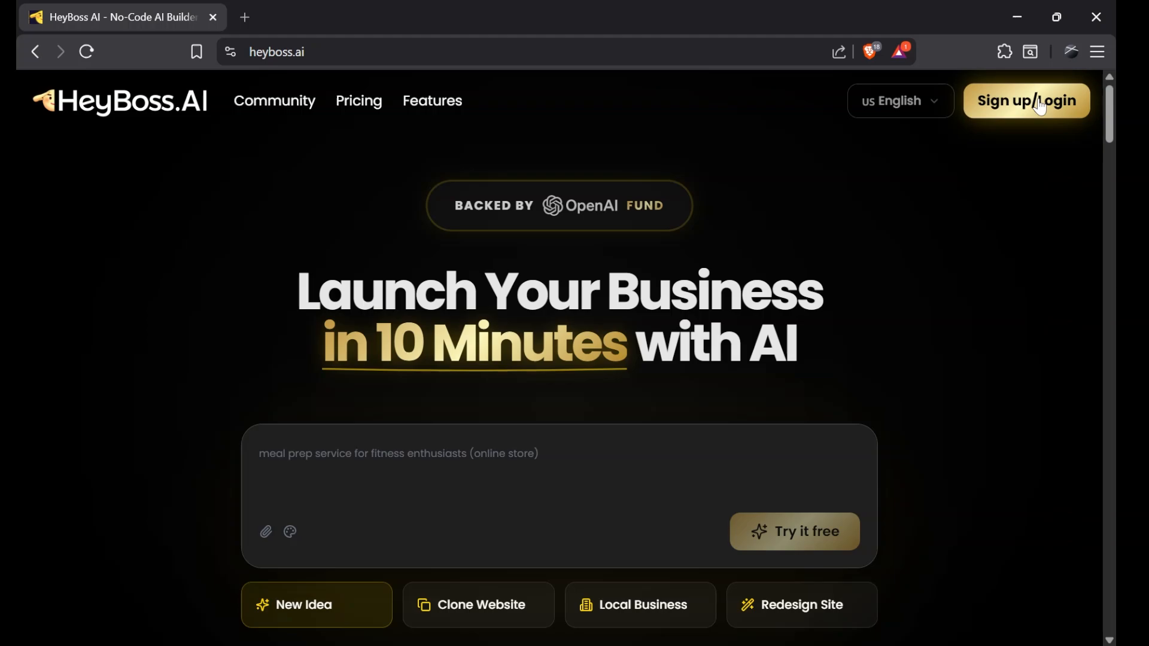
Sign in to the account and choose the Clone Website option for the new project
{"action": "left_click", "coordinate": [1057, 102]}
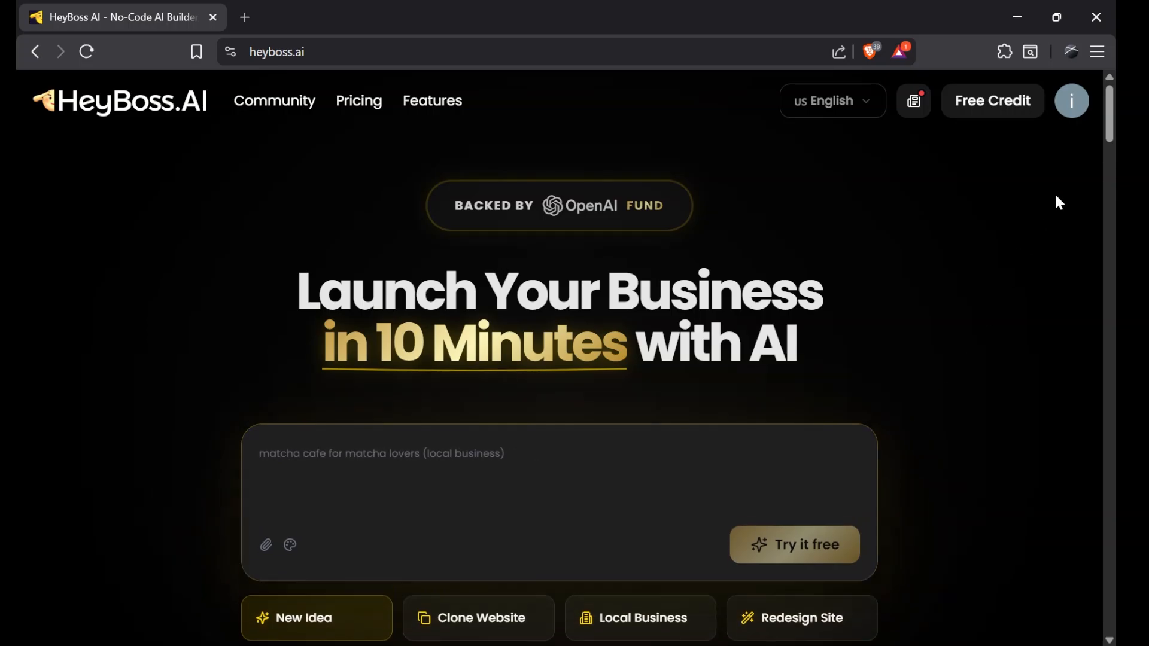
{"action": "left_click_drag", "start_coordinate": [1111, 128], "coordinate": [1108, 142]}
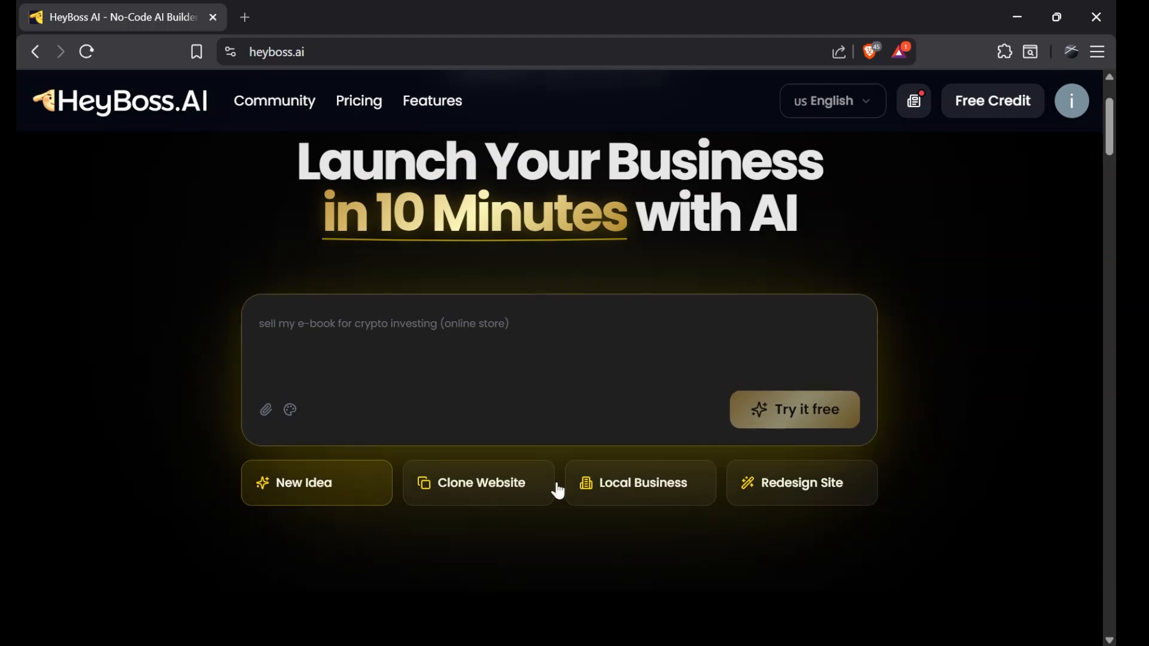
{"action": "left_click", "coordinate": [468, 508]}
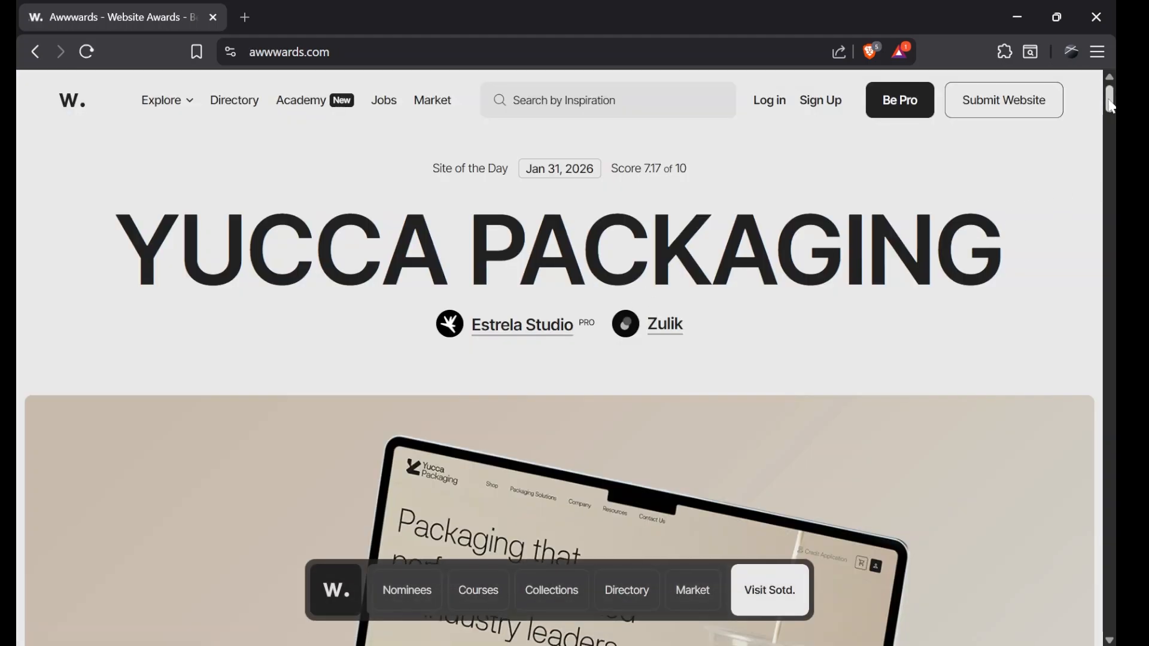
{"action": "left_click_drag", "start_coordinate": [1112, 107], "coordinate": [1114, 207]}
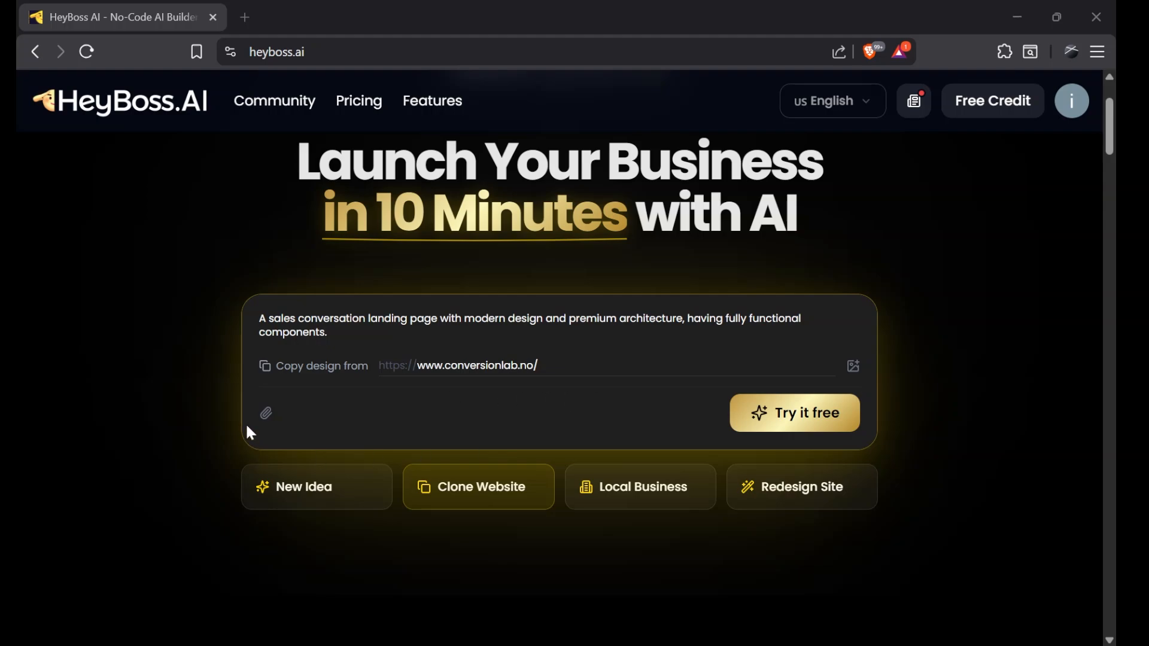
{"action": "left_click", "coordinate": [264, 415]}
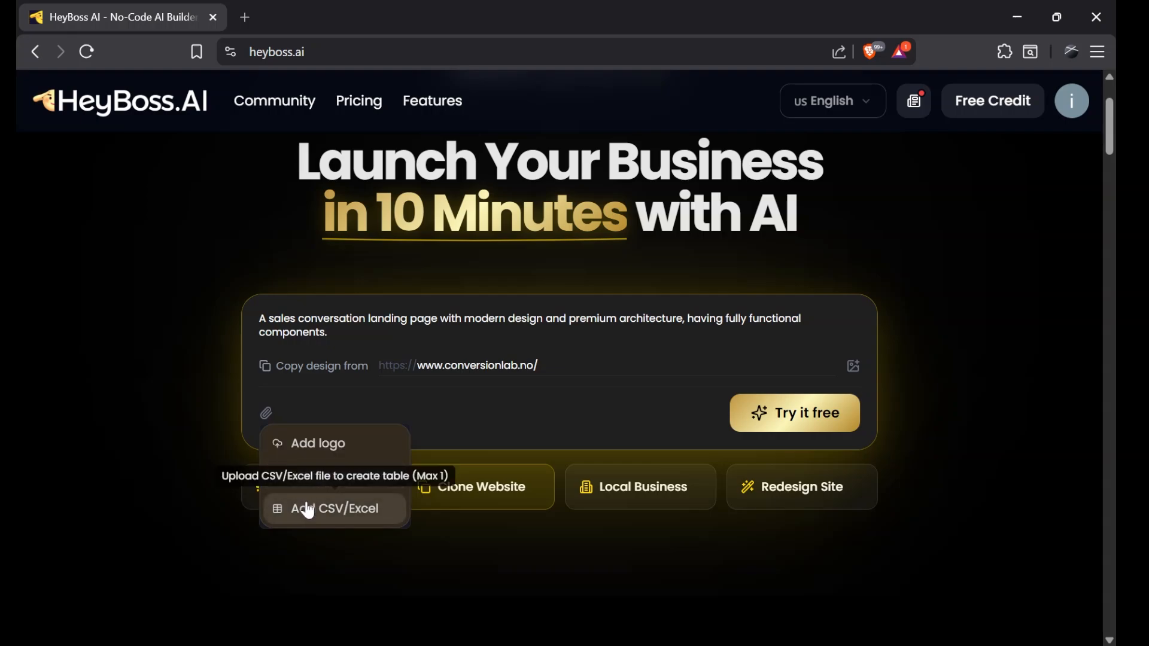
{"action": "left_click", "coordinate": [478, 569]}
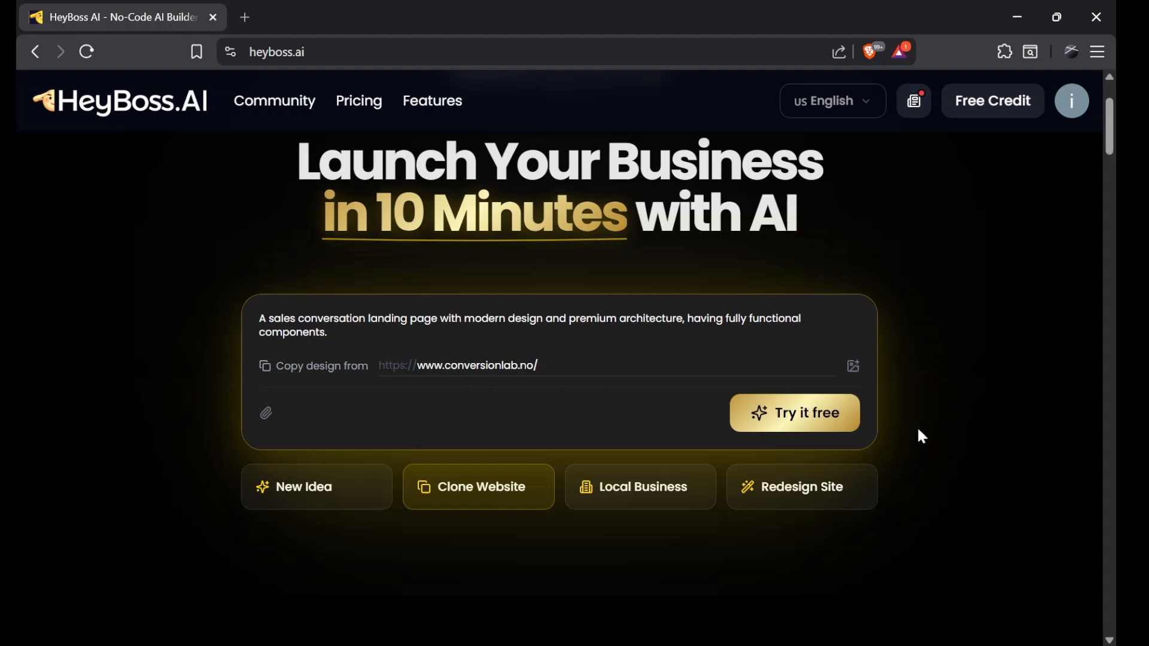
{"action": "left_click", "coordinate": [779, 424]}
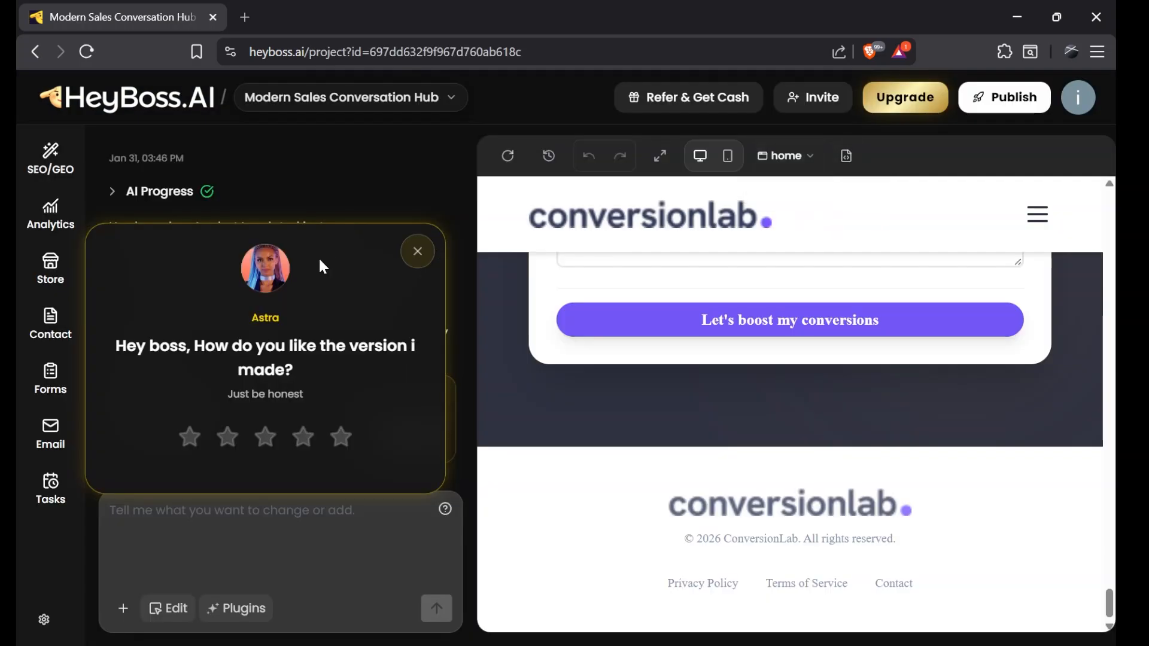
Dismiss the rating request and examine the generated landing page in full screen from the hero section to the footer
{"action": "left_click", "coordinate": [416, 256]}
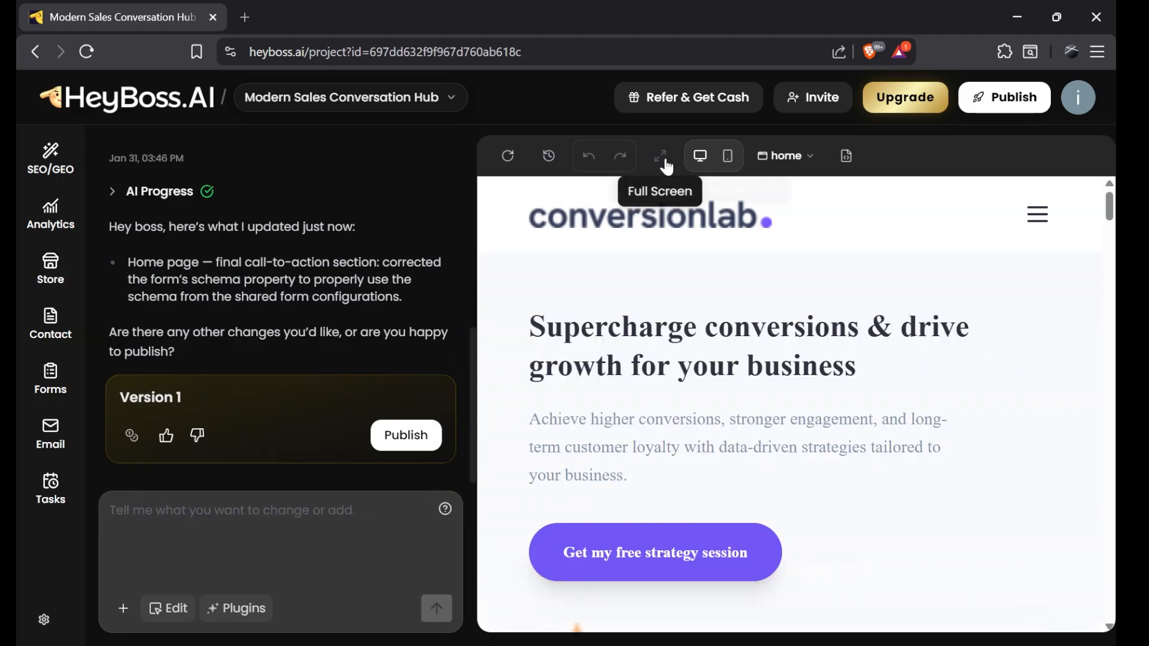
{"action": "left_click", "coordinate": [661, 156]}
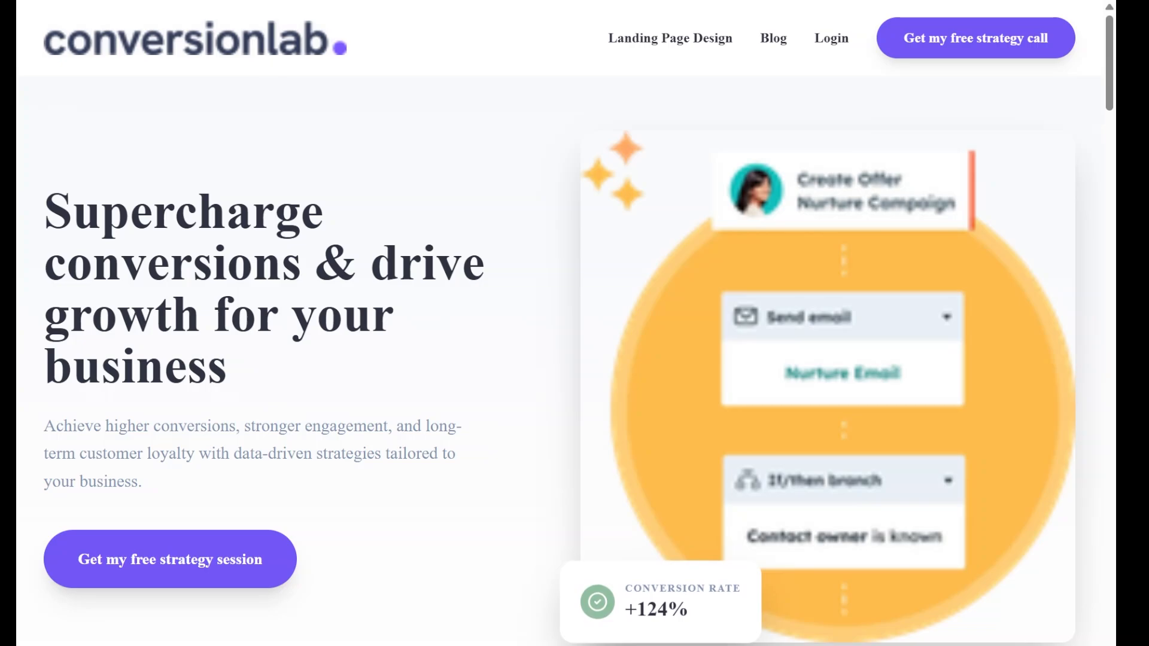
{"action": "scroll", "coordinate": [387, 358], "scroll_direction": "down", "scroll_amount": 12}
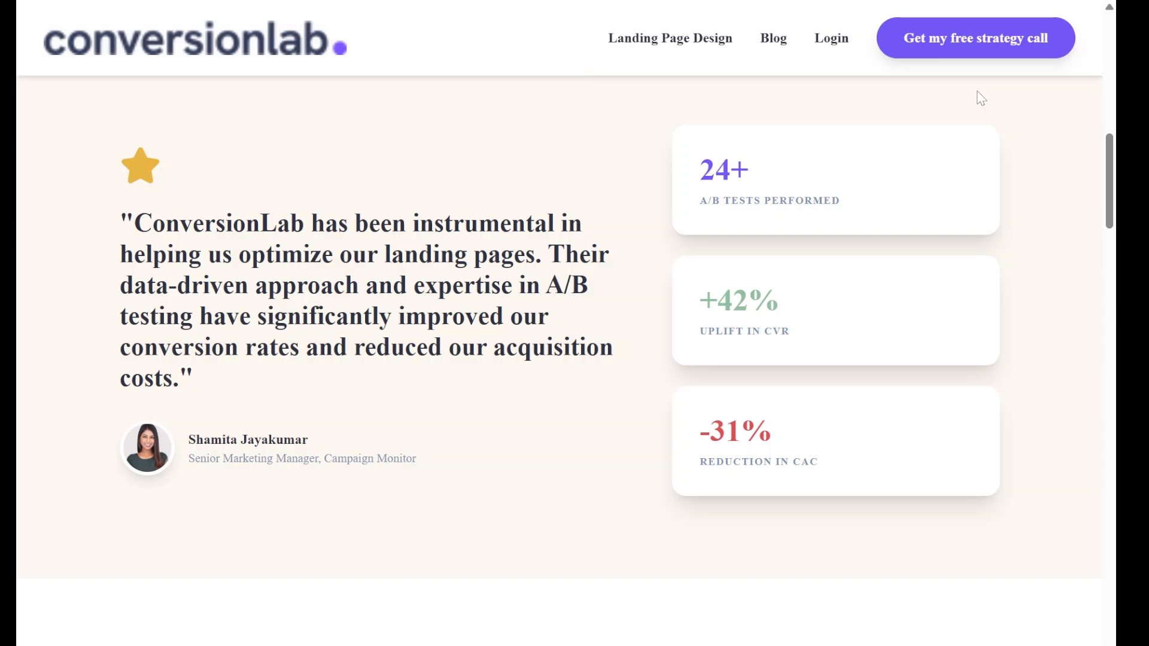
{"action": "scroll", "coordinate": [981, 99], "scroll_direction": "down", "scroll_amount": 10}
{"action": "scroll", "coordinate": [982, 98], "scroll_direction": "down", "scroll_amount": 8}
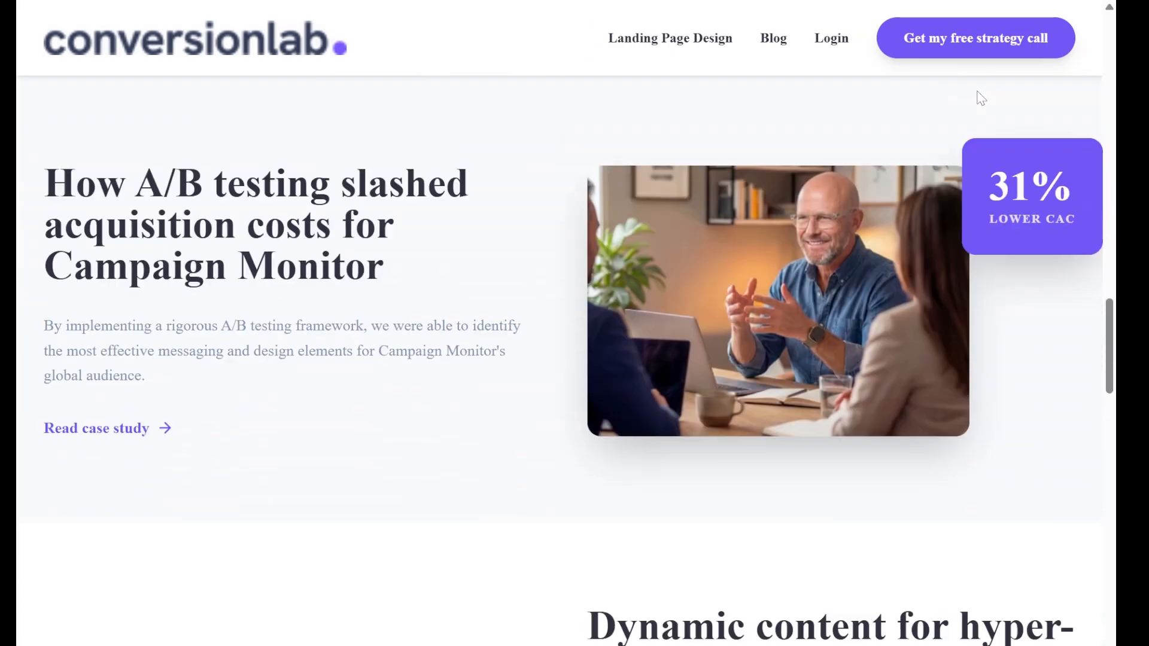
{"action": "scroll", "coordinate": [977, 92], "scroll_direction": "down", "scroll_amount": 12}
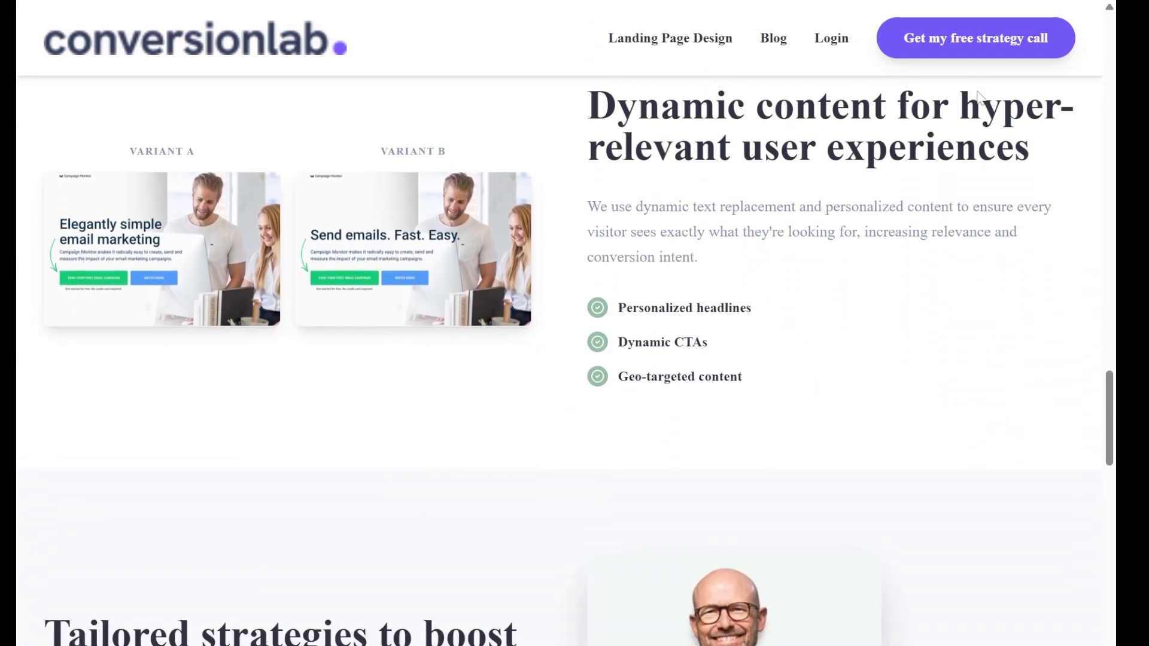
{"action": "scroll", "coordinate": [982, 99], "scroll_direction": "down", "scroll_amount": 9}
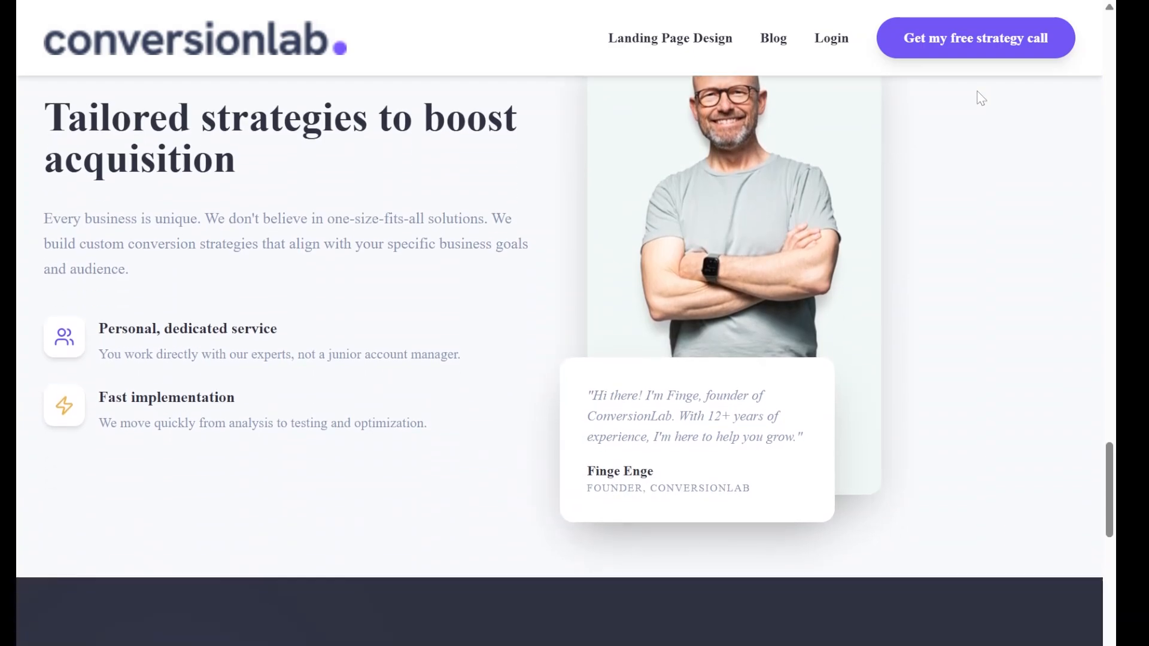
{"action": "scroll", "coordinate": [979, 97], "scroll_direction": "down", "scroll_amount": 7}
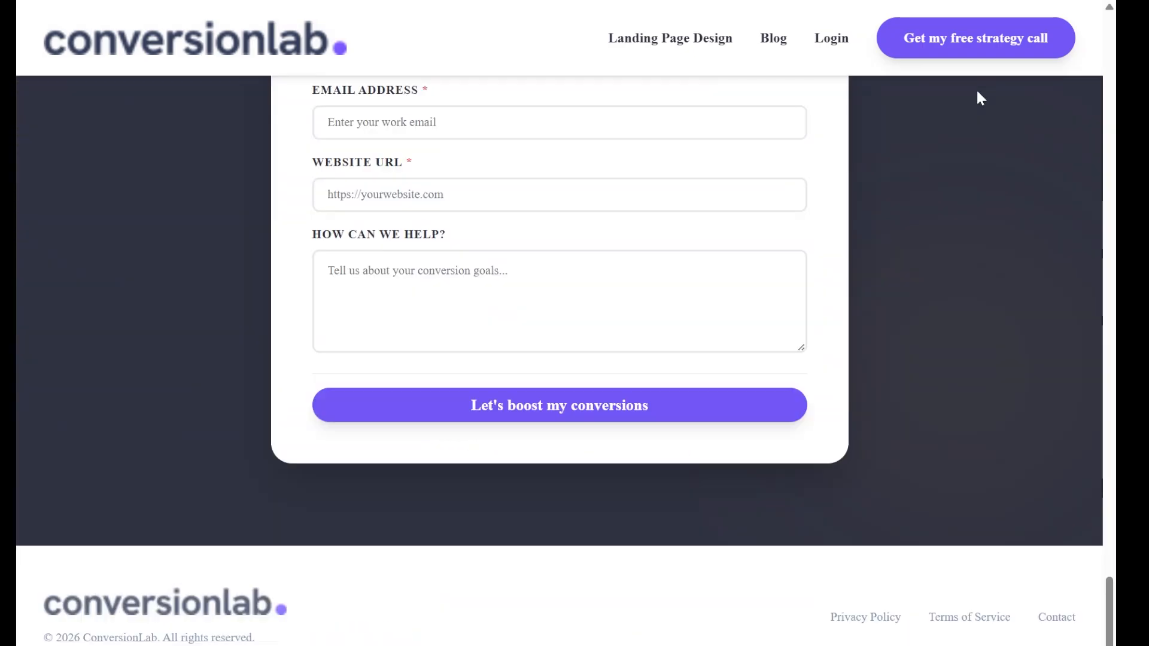
{"action": "scroll", "coordinate": [969, 154], "scroll_direction": "up", "scroll_amount": 20}
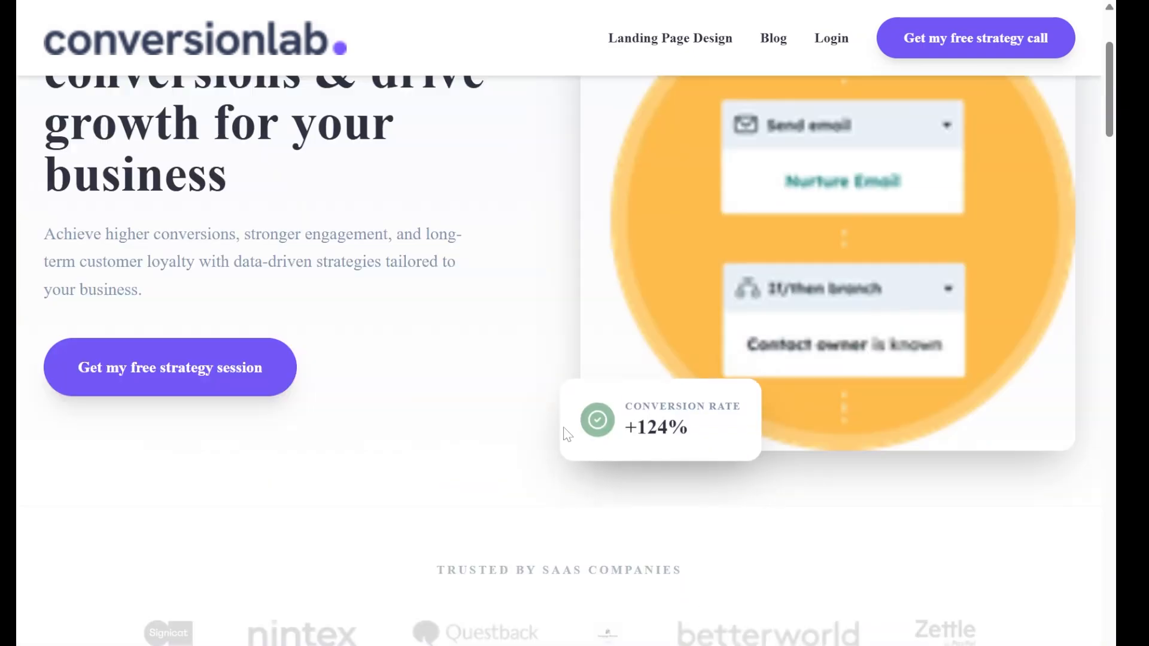
{"action": "left_click", "coordinate": [564, 57]}
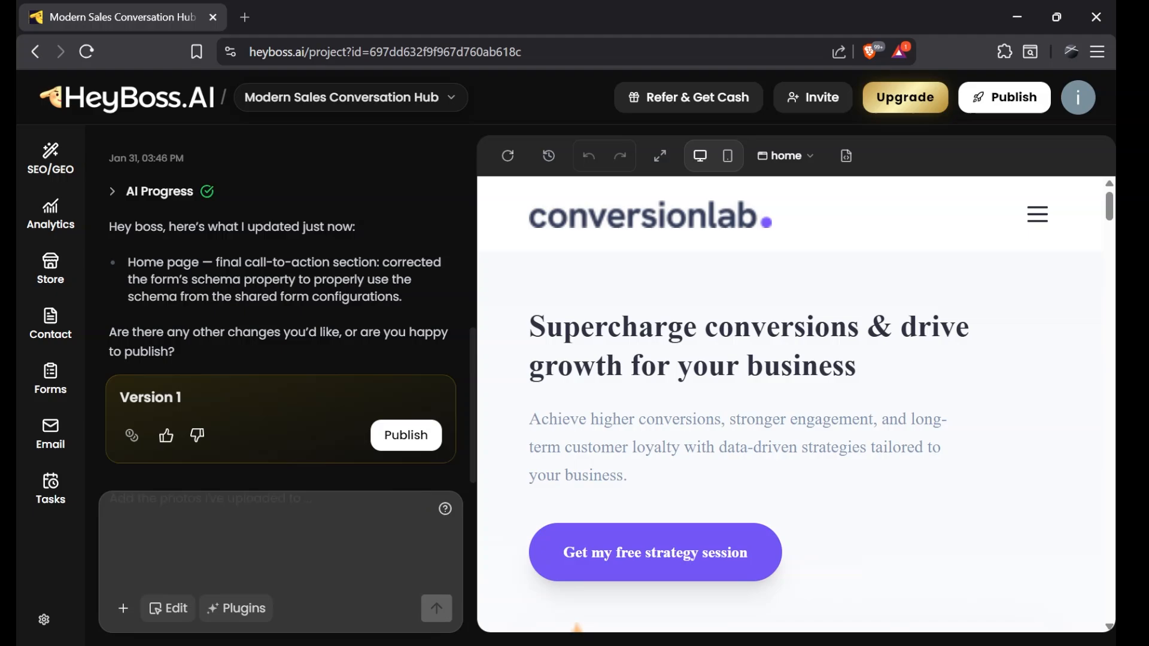
Replace the conversionlab header logo with an uploaded gold infinity logo image
{"action": "left_click", "coordinate": [160, 613]}
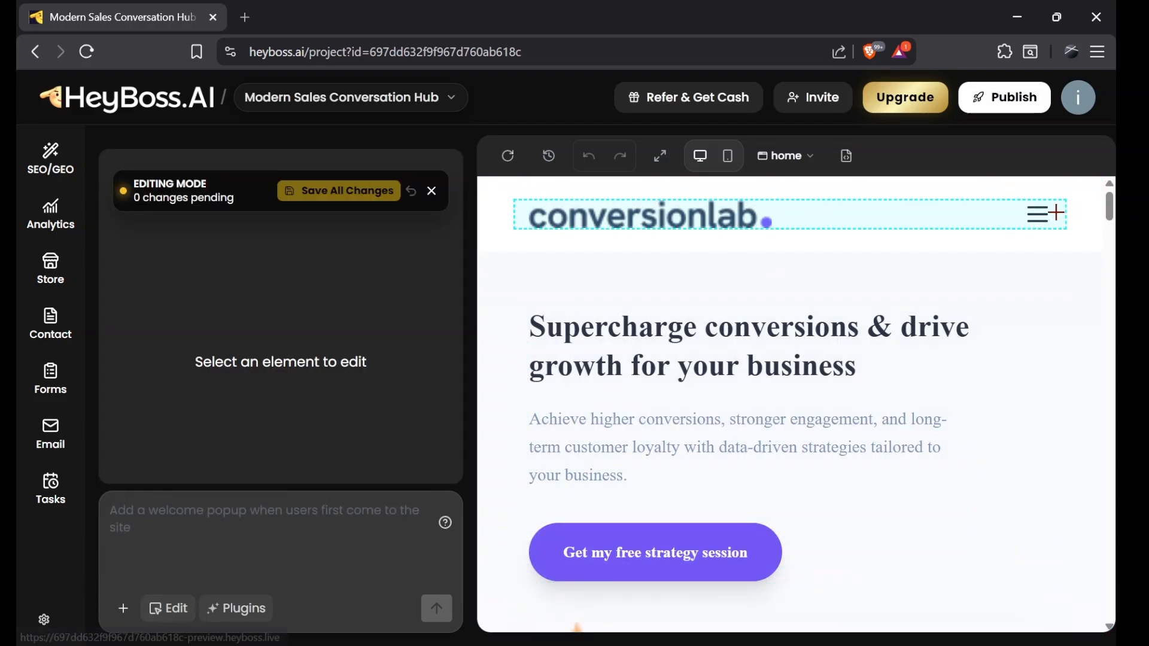
{"action": "mouse_move", "coordinate": [1111, 212]}
{"action": "left_mouse_down"}
{"action": "mouse_move", "coordinate": [1111, 228]}
{"action": "mouse_move", "coordinate": [1111, 207]}
{"action": "left_mouse_up"}
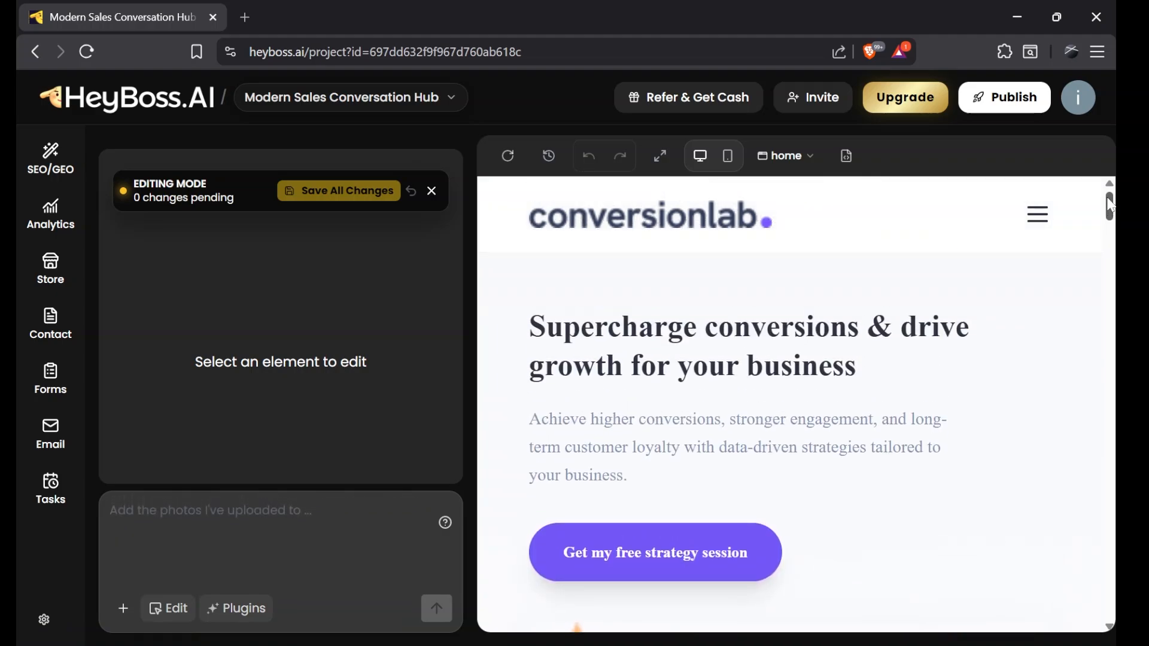
{"action": "left_click", "coordinate": [627, 220]}
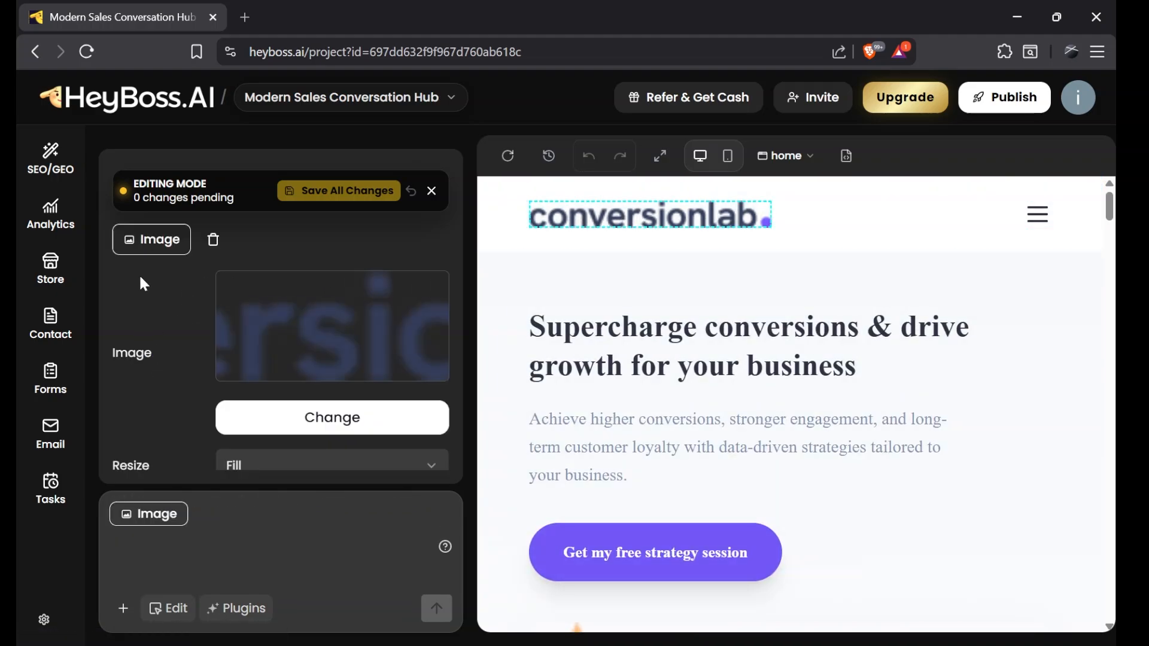
{"action": "scroll", "coordinate": [285, 296], "scroll_direction": "down", "scroll_amount": 1}
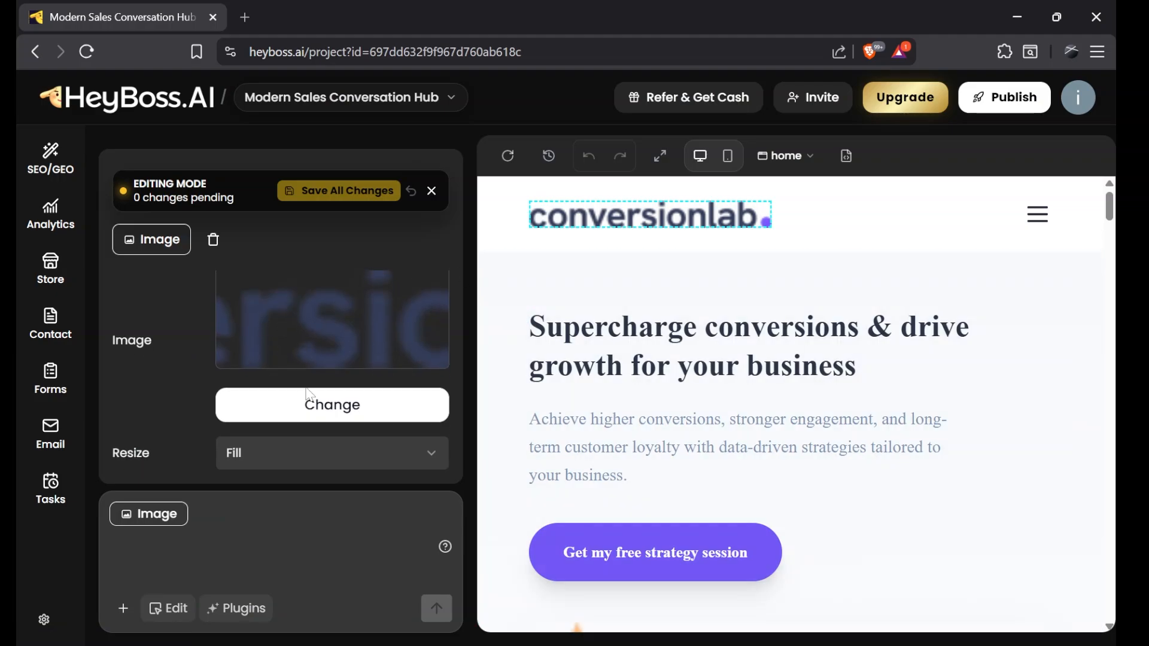
{"action": "left_click", "coordinate": [302, 465]}
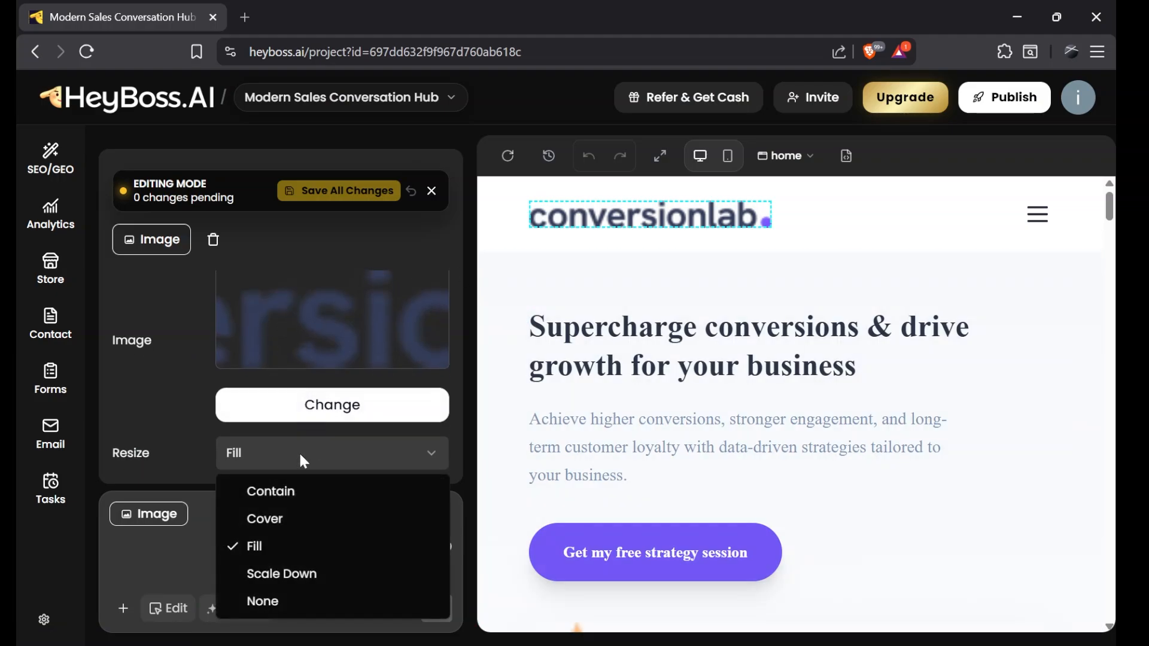
{"action": "left_click", "coordinate": [299, 451]}
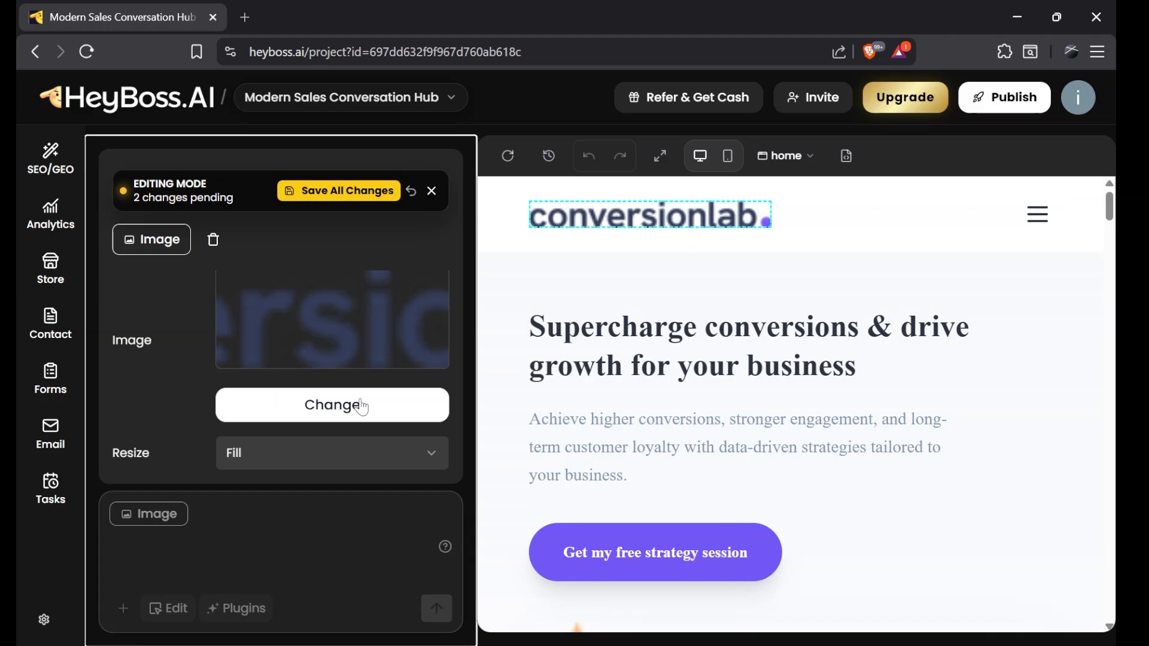
{"action": "left_click", "coordinate": [341, 415]}
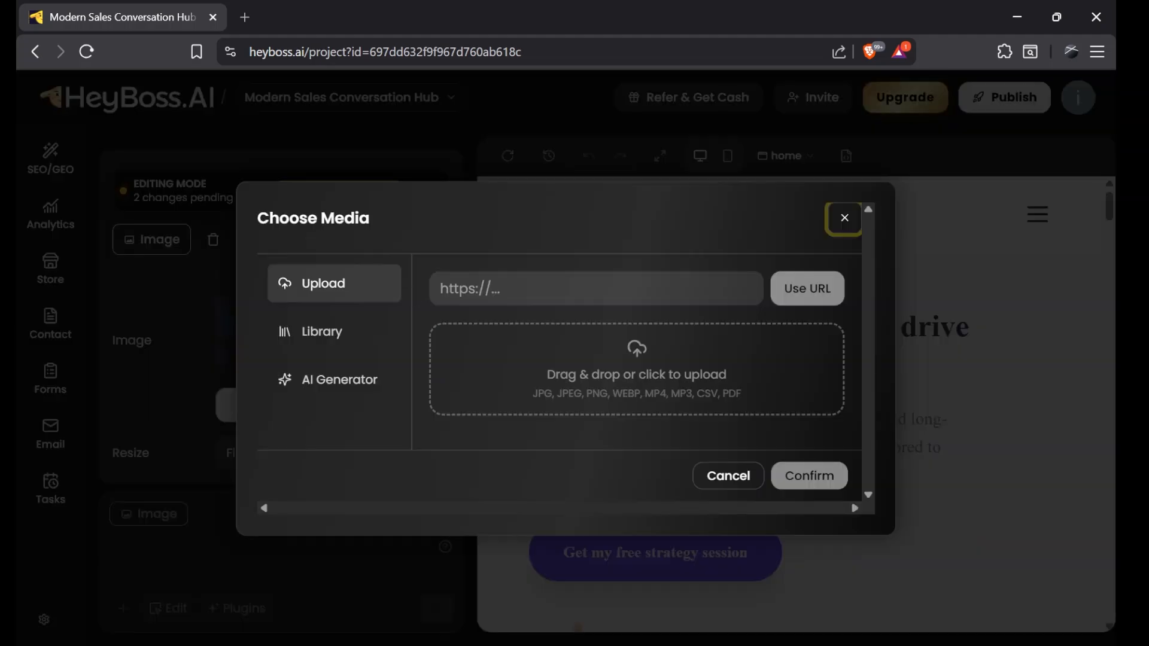
{"action": "left_click", "coordinate": [628, 357]}
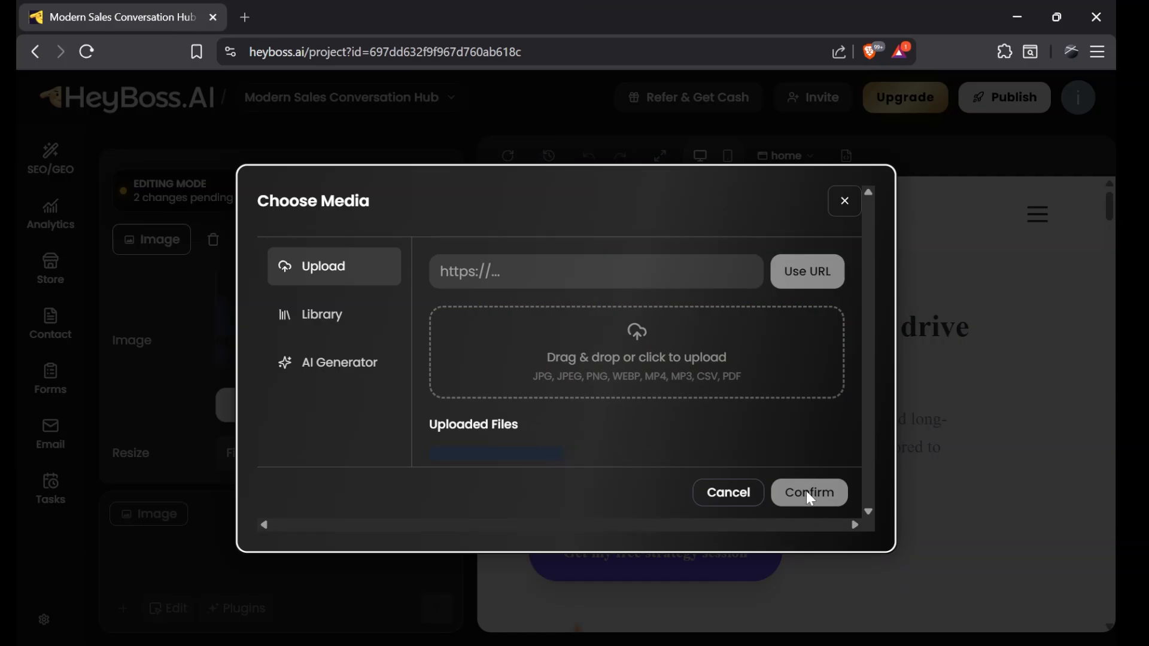
{"action": "left_click", "coordinate": [808, 493]}
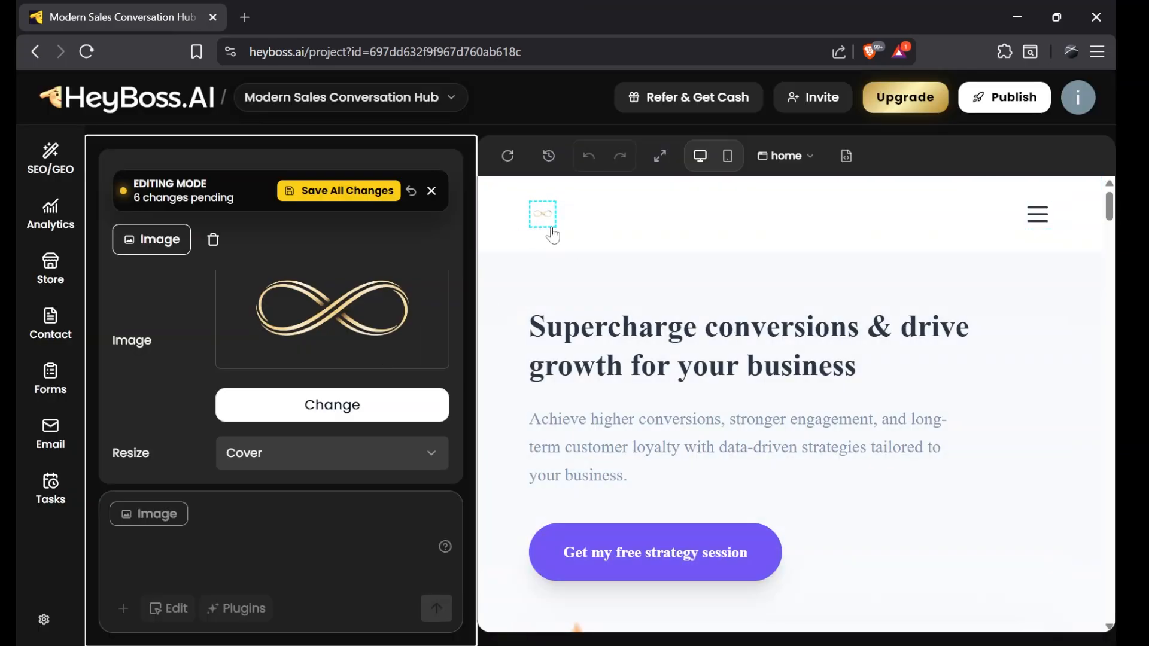
Save all pending edits and check the landing page preview
{"action": "left_click", "coordinate": [321, 191]}
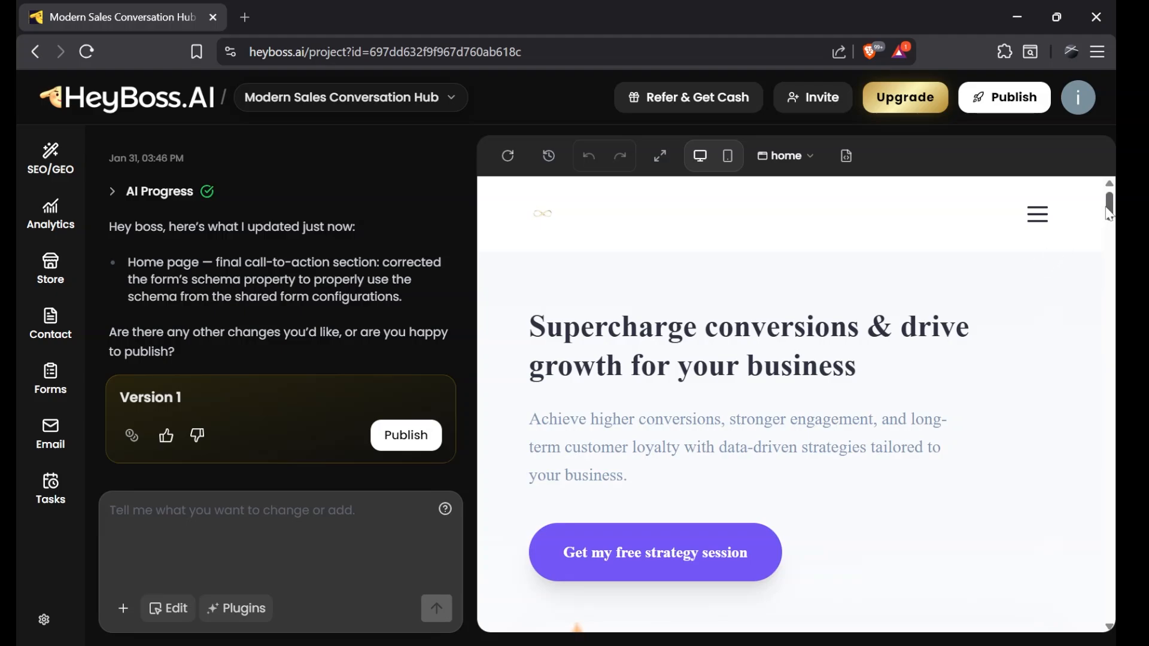
{"action": "scroll", "coordinate": [888, 377], "scroll_direction": "down", "scroll_amount": 6}
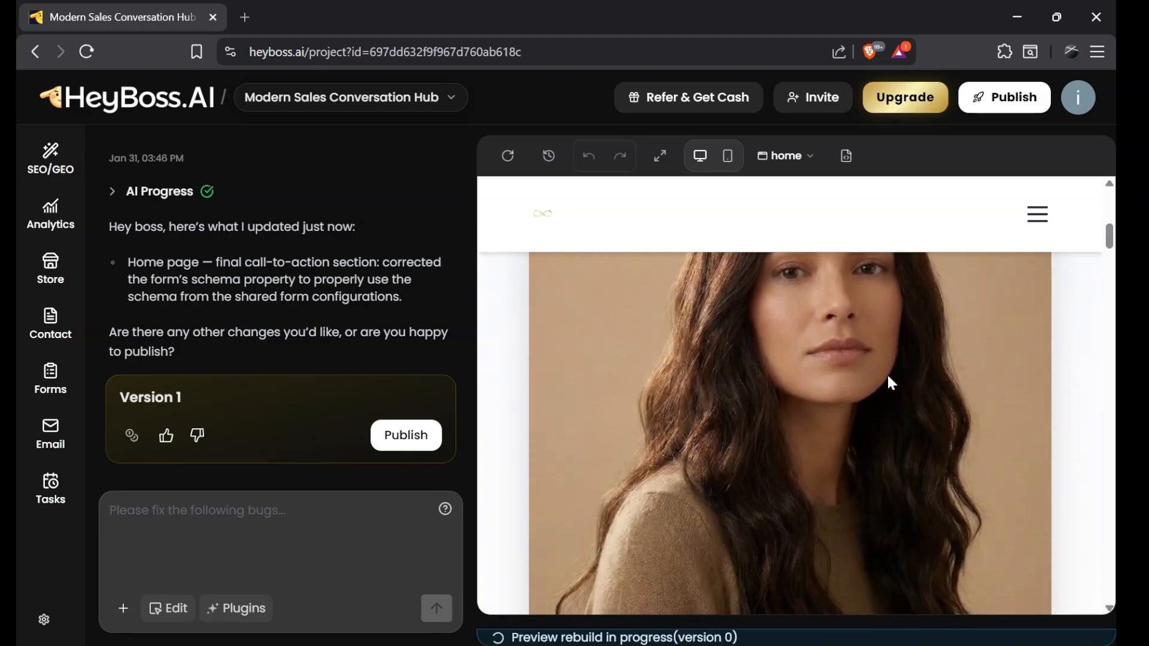
{"action": "scroll", "coordinate": [804, 527], "scroll_direction": "down", "scroll_amount": 5}
{"action": "scroll", "coordinate": [807, 529], "scroll_direction": "up", "scroll_amount": 10}
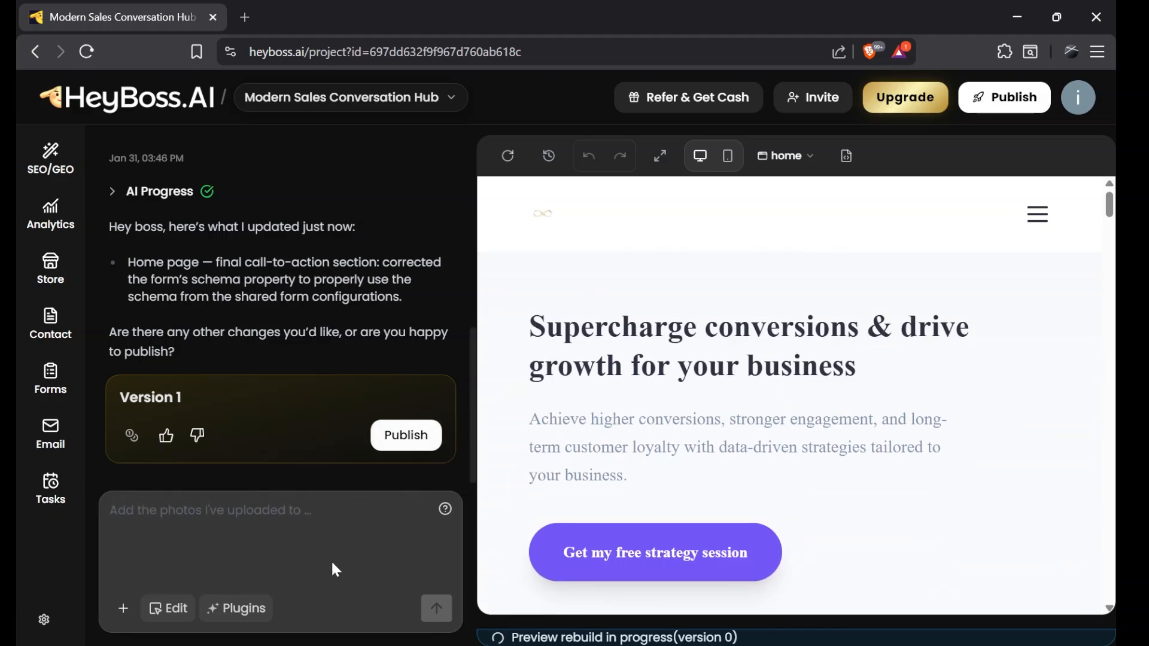
Examine the available Super Prompts plugins, from the embed options to the web data and scraping tools
{"action": "left_click", "coordinate": [232, 610]}
{"action": "mouse_move", "coordinate": [320, 283]}
{"action": "mouse_move", "coordinate": [341, 386]}
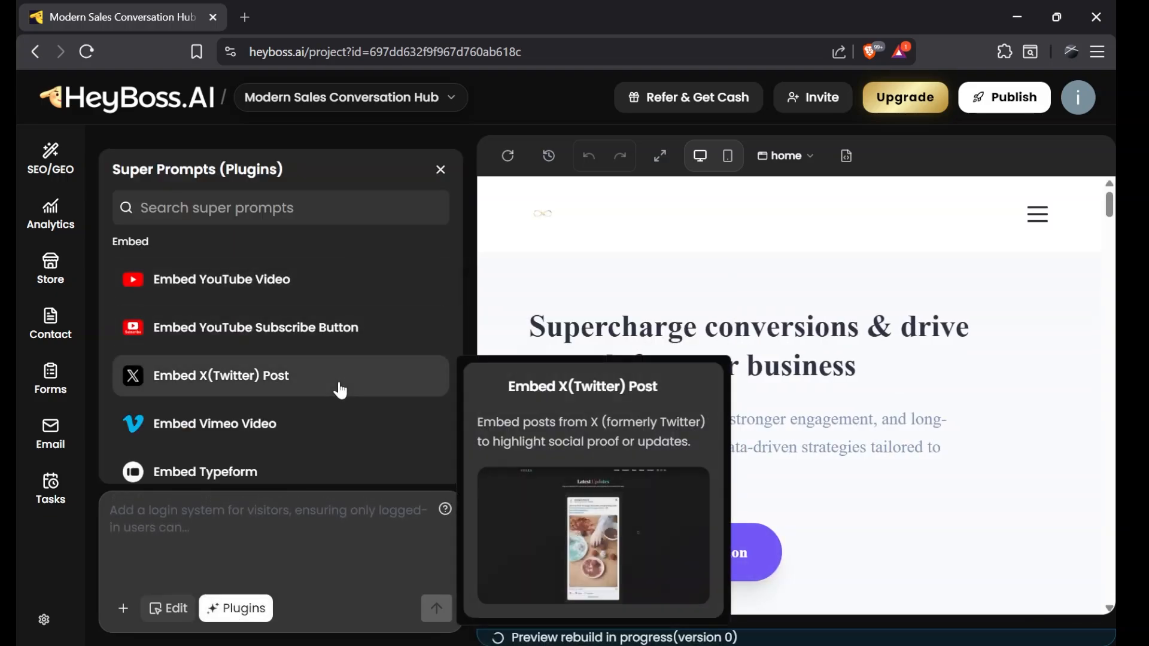
{"action": "scroll", "coordinate": [341, 390], "scroll_direction": "down", "scroll_amount": 5}
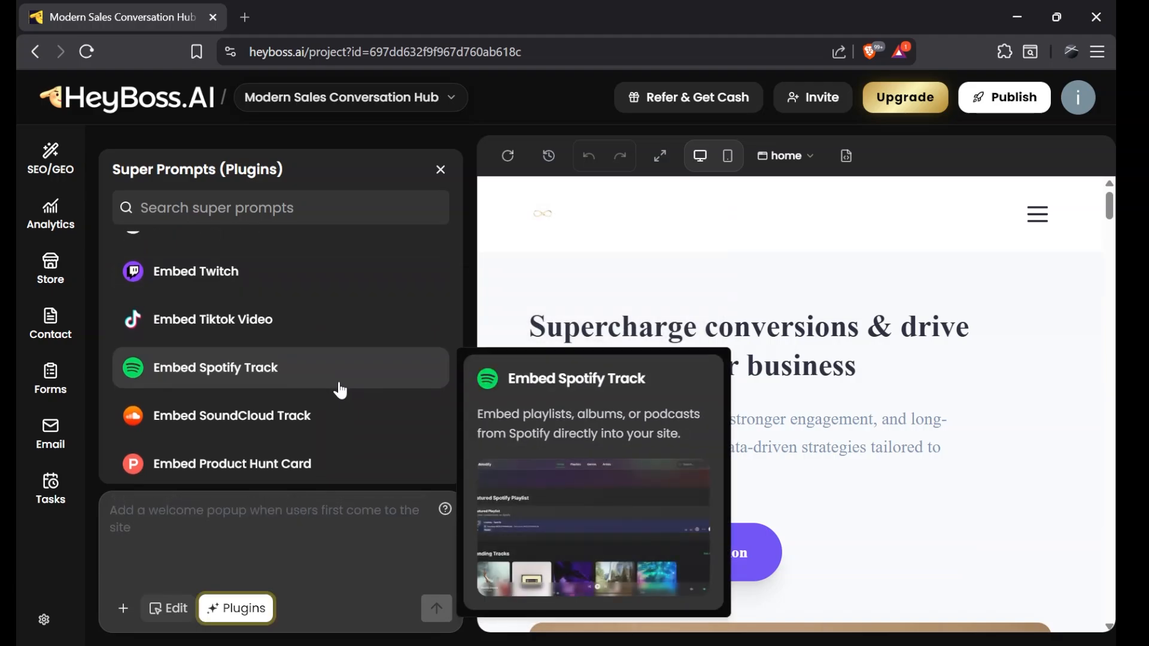
{"action": "scroll", "coordinate": [341, 390], "scroll_direction": "down", "scroll_amount": 8}
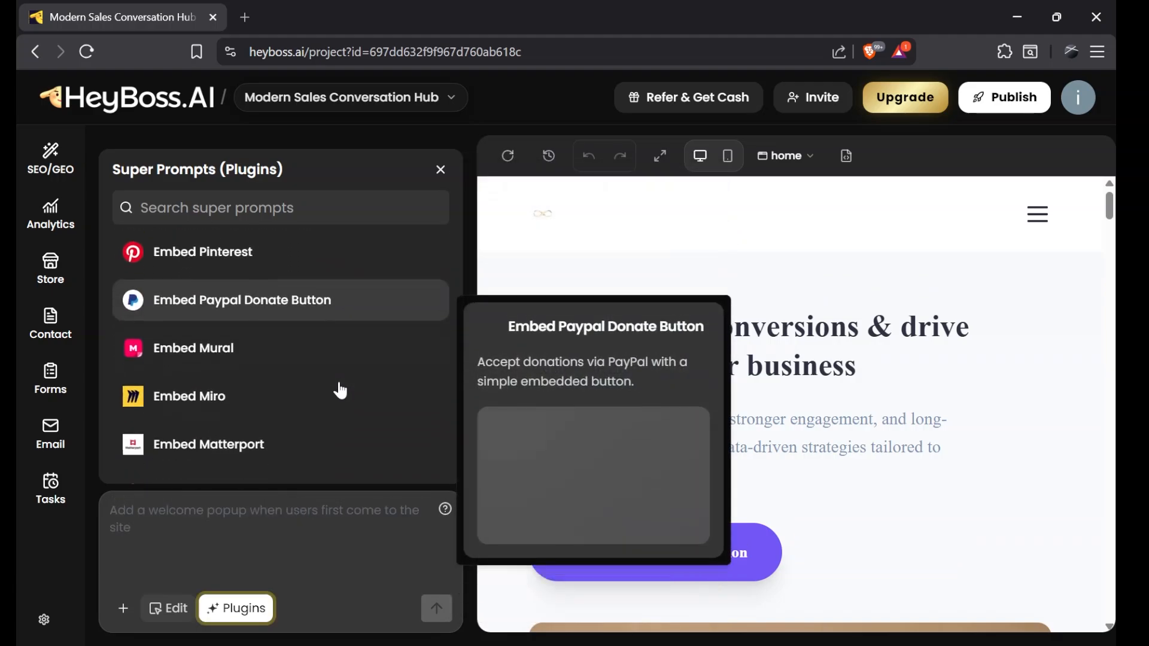
{"action": "scroll", "coordinate": [341, 390], "scroll_direction": "down", "scroll_amount": 4}
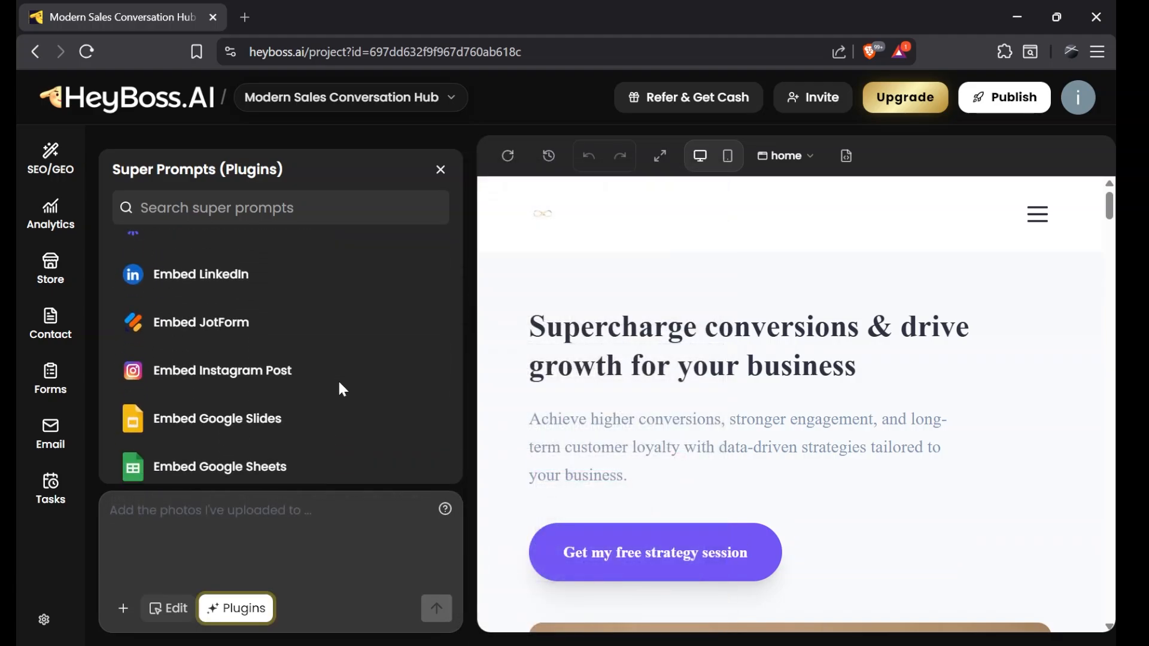
{"action": "scroll", "coordinate": [341, 390], "scroll_direction": "down", "scroll_amount": 10}
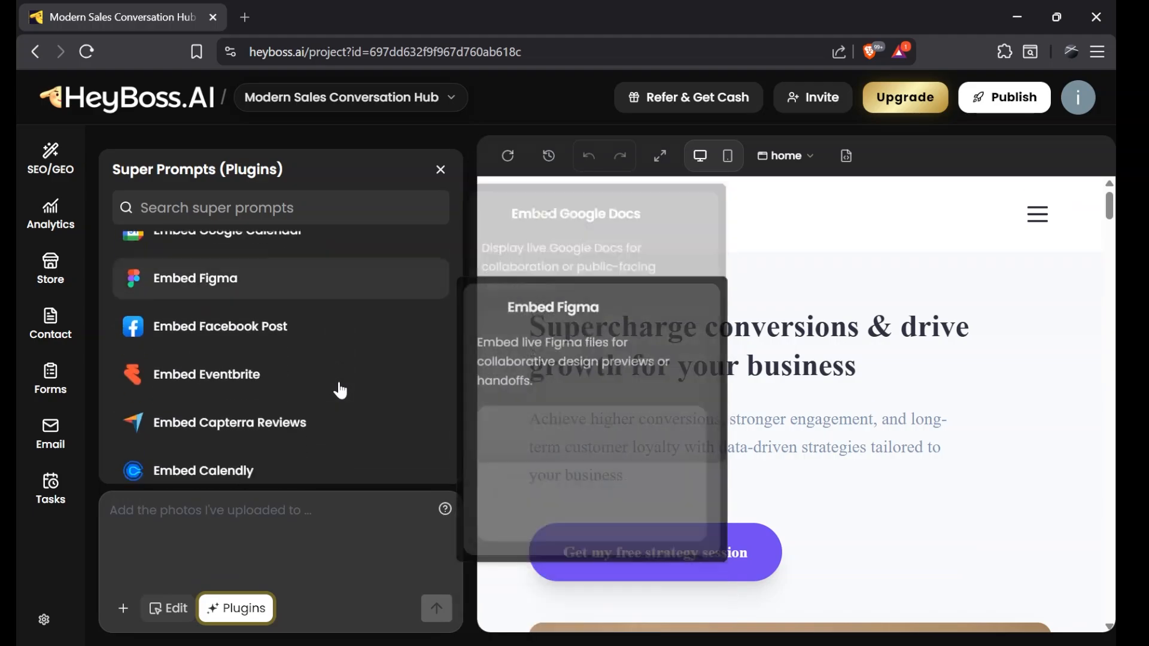
{"action": "scroll", "coordinate": [341, 391], "scroll_direction": "down", "scroll_amount": 12}
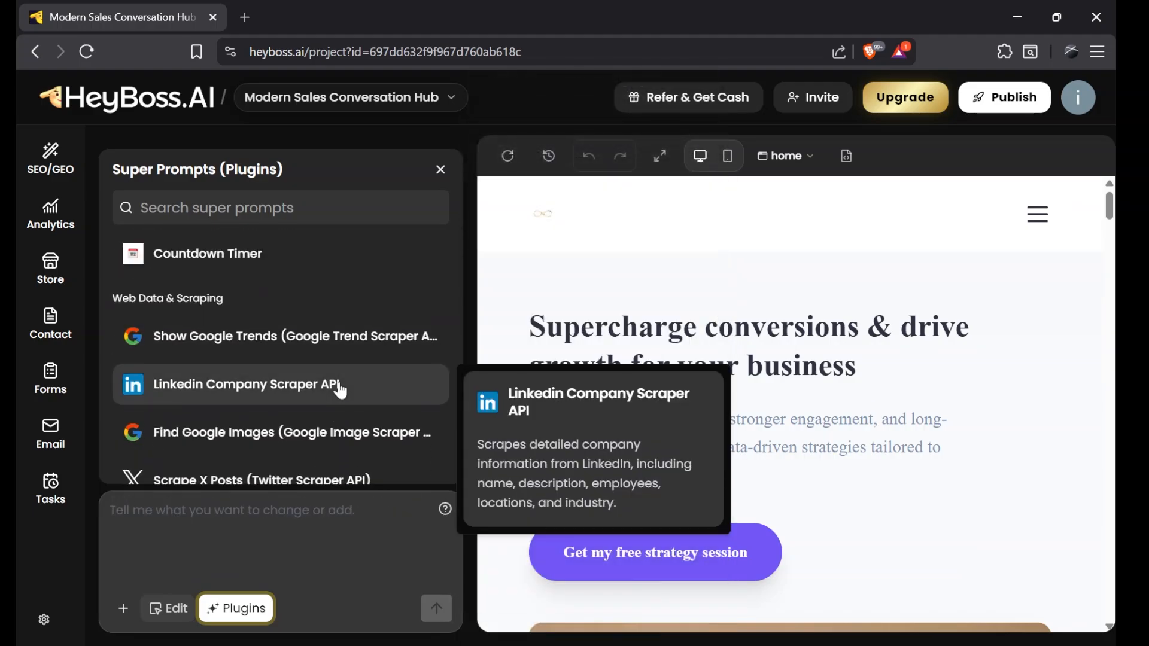
{"action": "scroll", "coordinate": [341, 390], "scroll_direction": "up", "scroll_amount": 2}
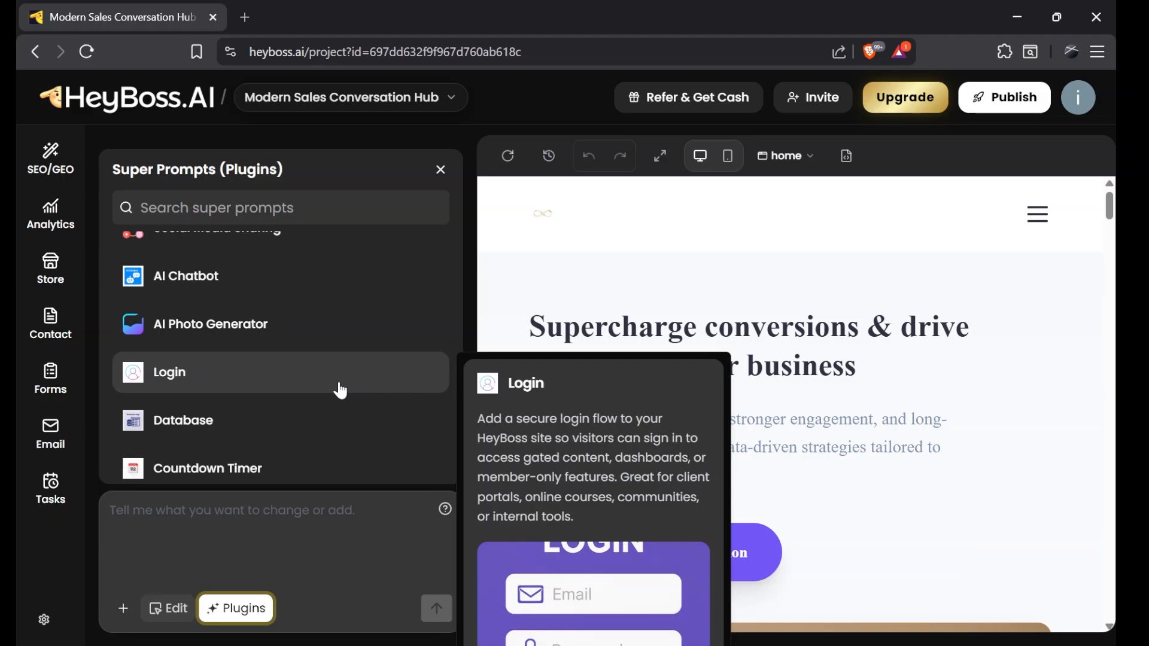
{"action": "scroll", "coordinate": [341, 390], "scroll_direction": "down", "scroll_amount": 5}
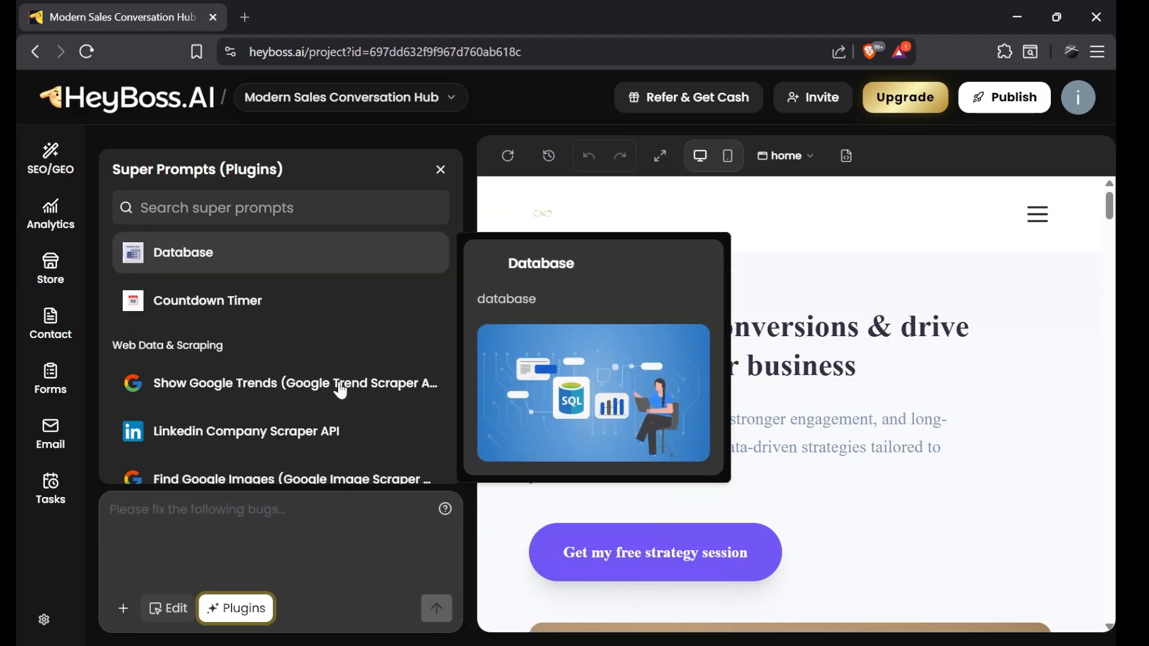
{"action": "scroll", "coordinate": [341, 390], "scroll_direction": "down", "scroll_amount": 6}
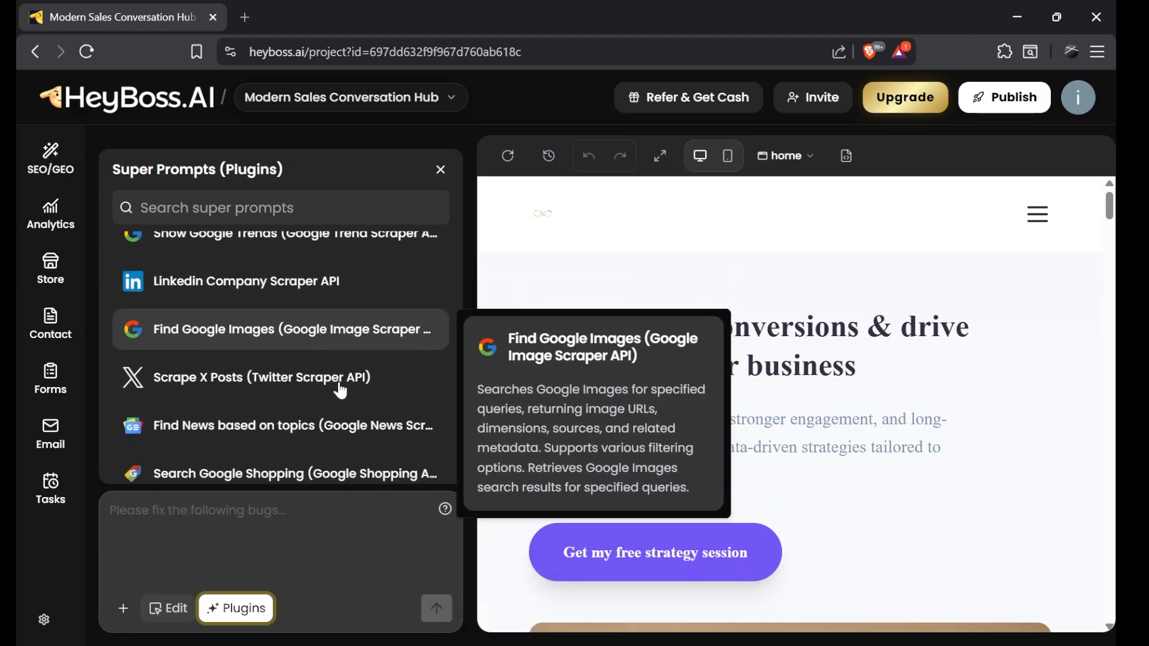
{"action": "scroll", "coordinate": [343, 390], "scroll_direction": "down", "scroll_amount": 4}
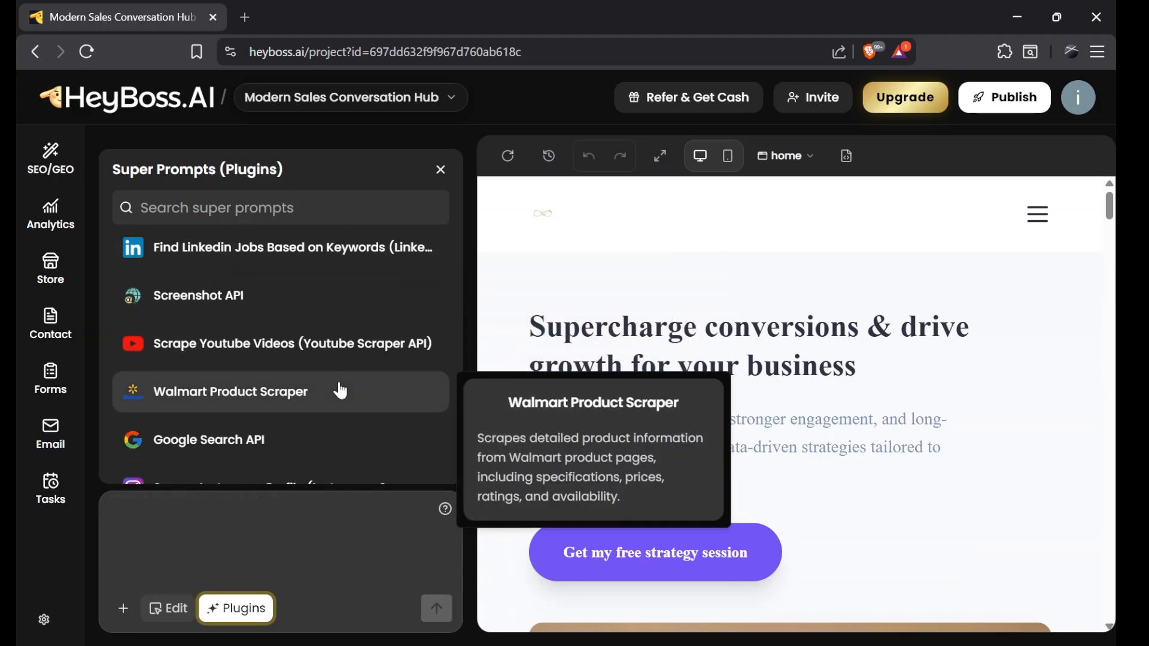
{"action": "scroll", "coordinate": [342, 390], "scroll_direction": "down", "scroll_amount": 8}
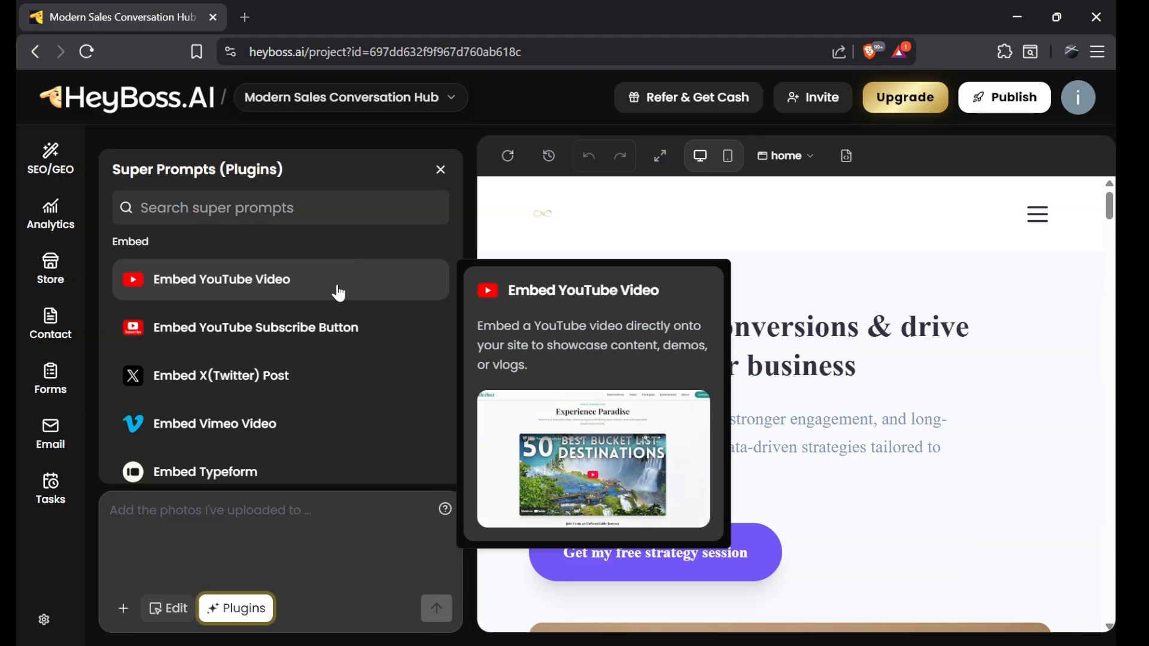
Use the Embed YouTube Video plugin to request embedding a YouTube video by URL in the hero section
{"action": "left_click", "coordinate": [339, 293]}
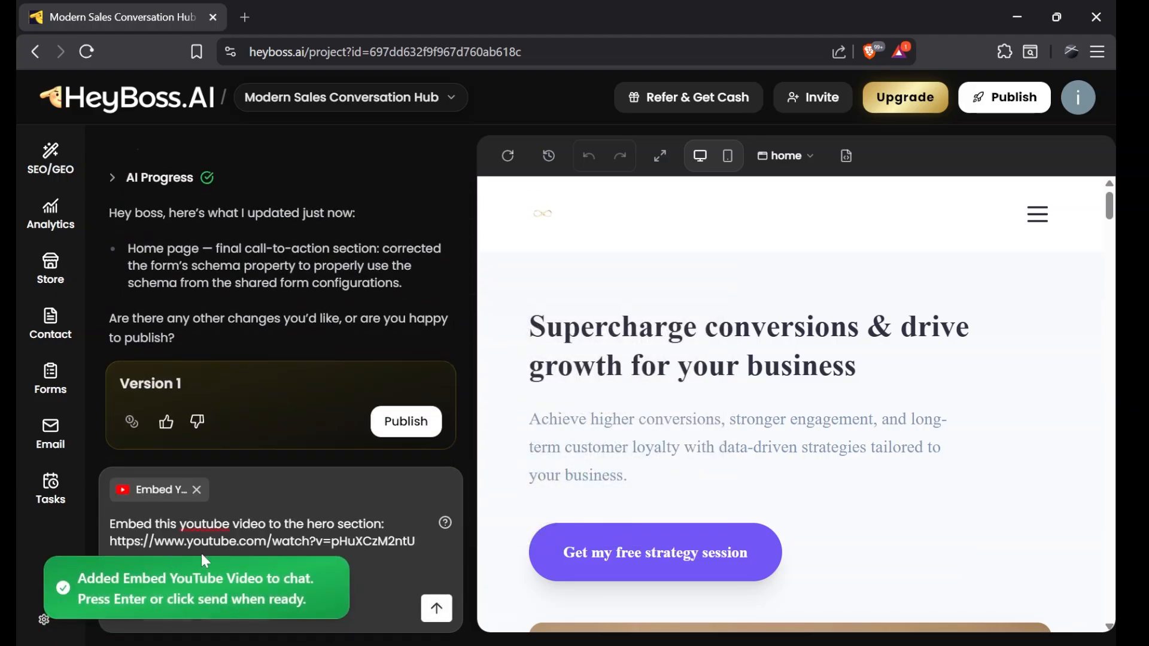
{"action": "type", "text": "z"}
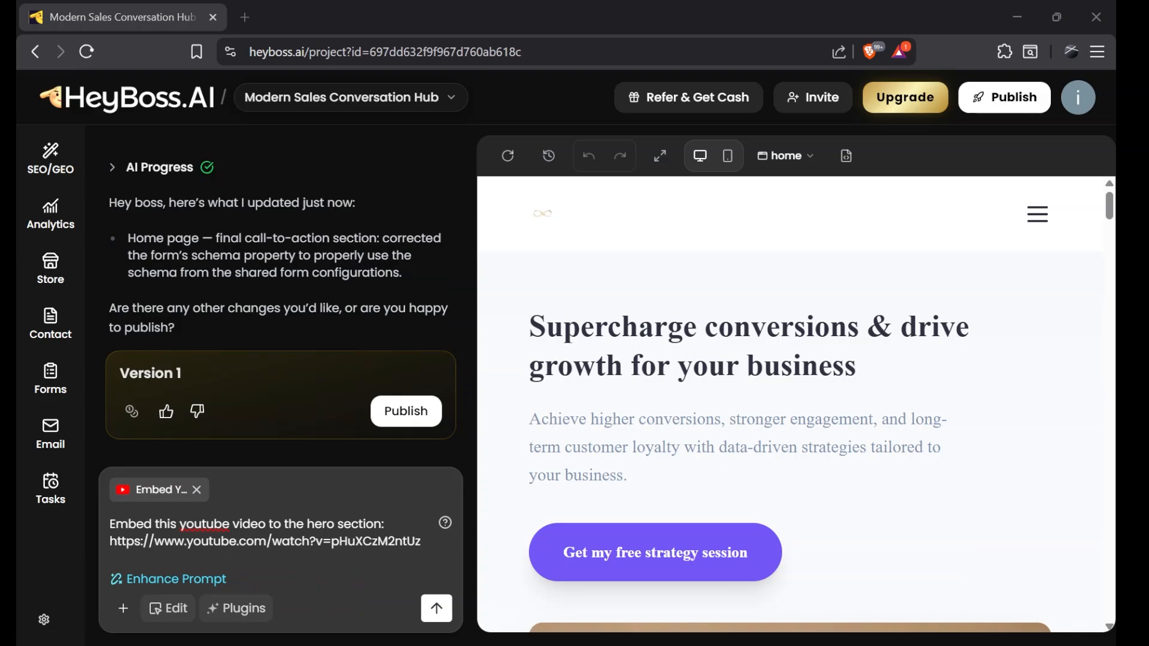
{"action": "left_click_drag", "start_coordinate": [110, 541], "coordinate": [118, 541]}
{"action": "left_click", "coordinate": [438, 610]}
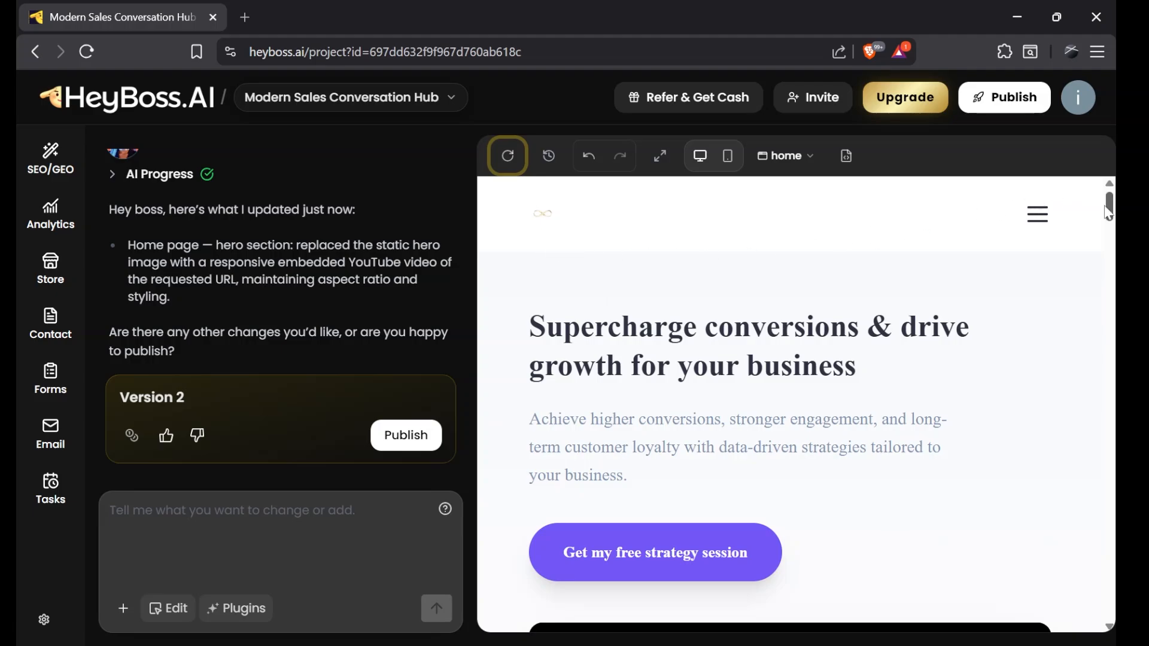
Check the embedded video in the hero section and the sections below it in the page preview
{"action": "scroll", "coordinate": [1109, 212], "scroll_direction": "down", "scroll_amount": 6}
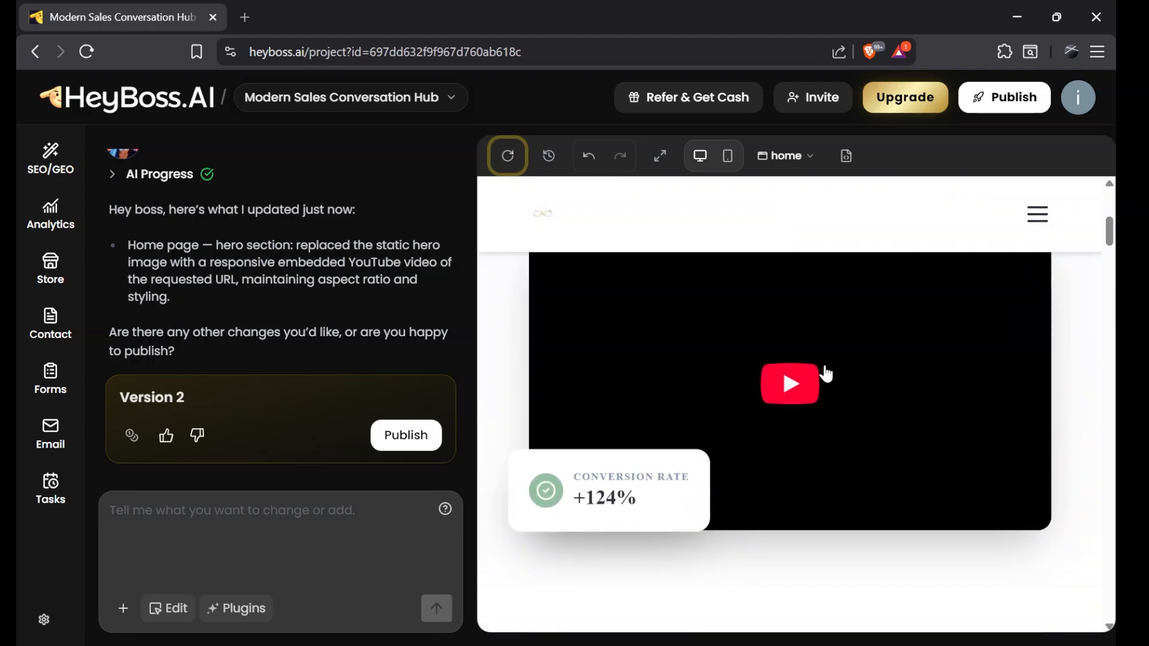
{"action": "scroll", "coordinate": [1111, 288], "scroll_direction": "down", "scroll_amount": 5}
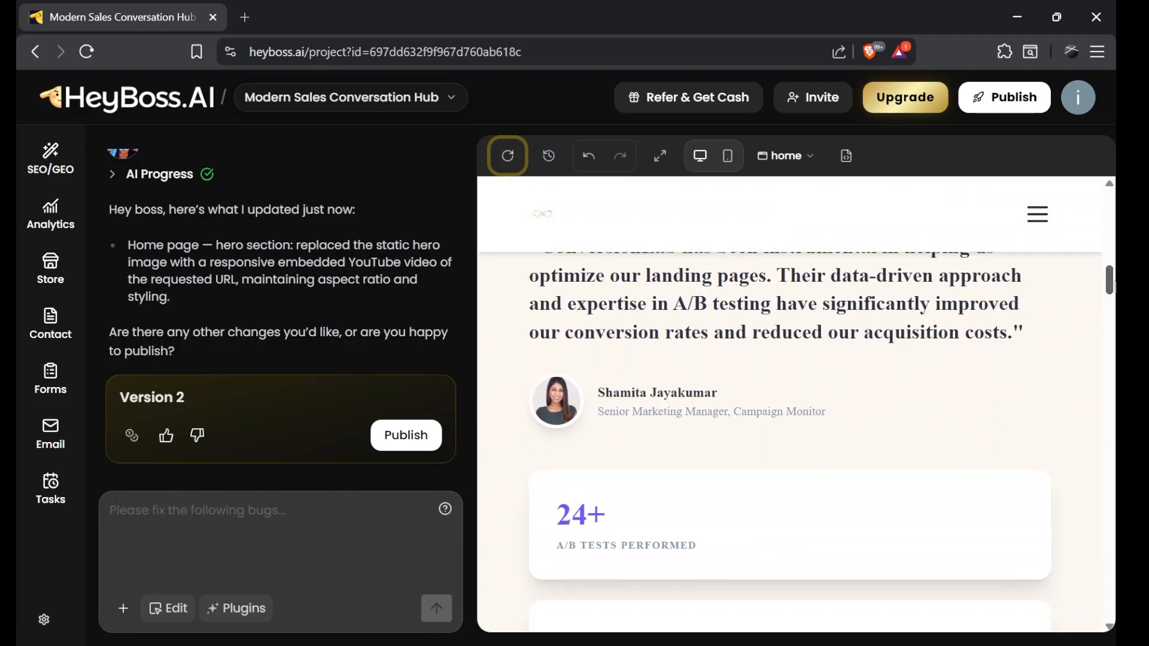
{"action": "scroll", "coordinate": [1112, 287], "scroll_direction": "up", "scroll_amount": 10}
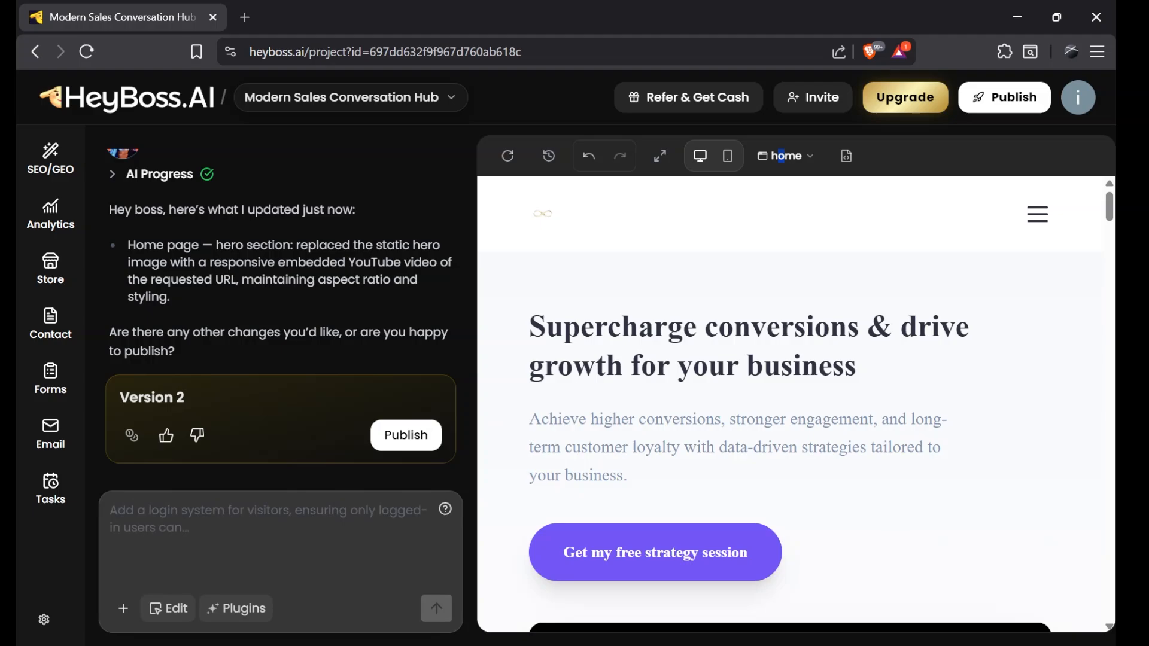
Preview the landing page in the mobile layout, return to the desktop layout and review it down to the testimonial
{"action": "left_click", "coordinate": [729, 156]}
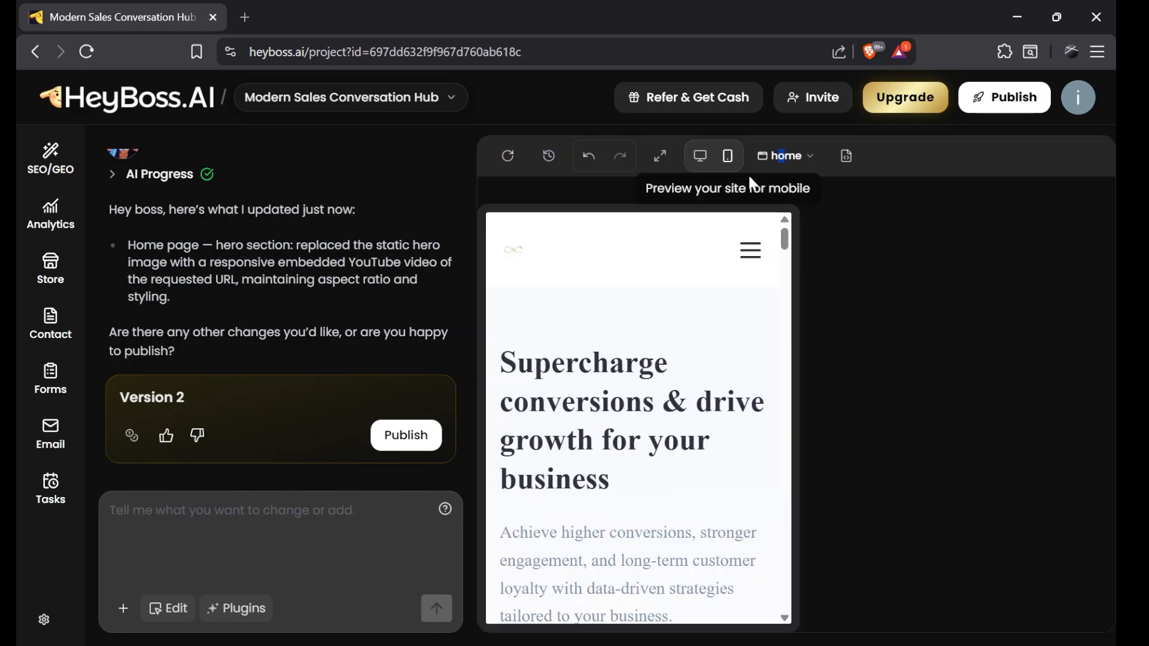
{"action": "left_click_drag", "start_coordinate": [784, 250], "coordinate": [781, 417]}
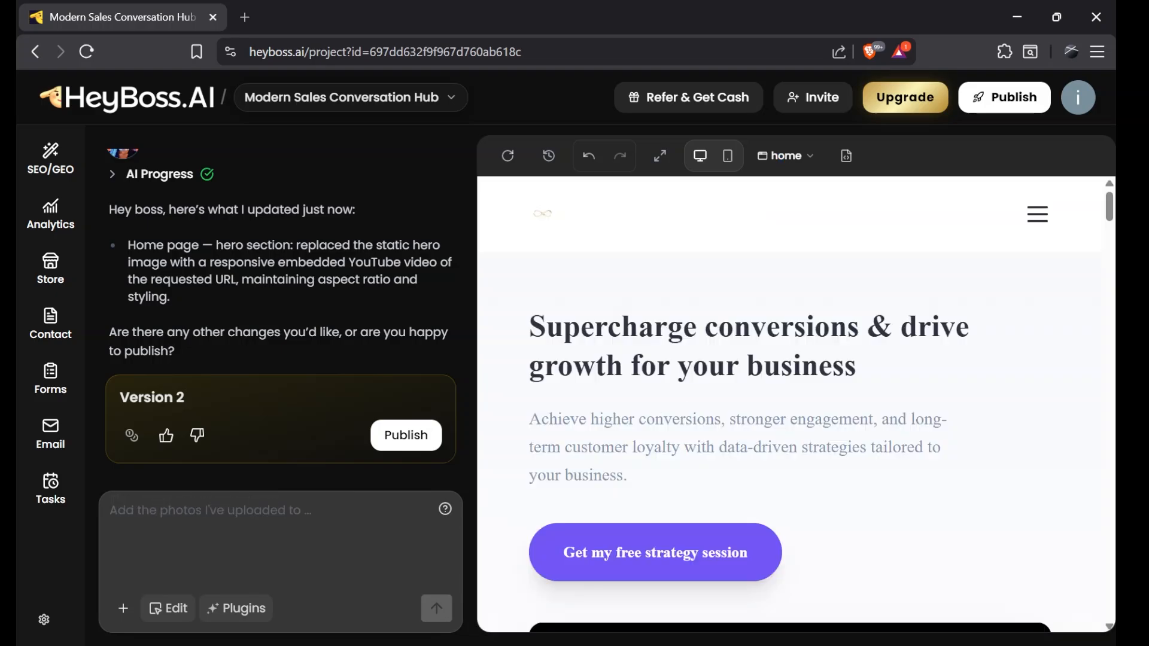
{"action": "scroll", "coordinate": [803, 440], "scroll_direction": "down", "scroll_amount": 3}
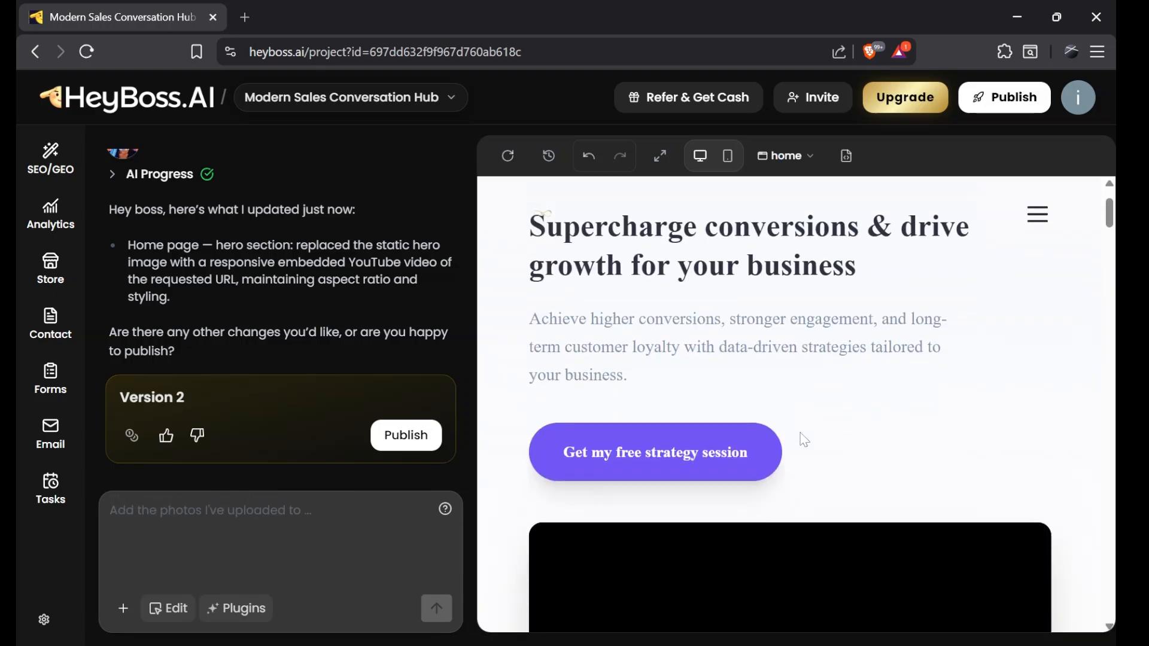
{"action": "scroll", "coordinate": [803, 440], "scroll_direction": "up", "scroll_amount": 1}
{"action": "scroll", "coordinate": [804, 440], "scroll_direction": "down", "scroll_amount": 6}
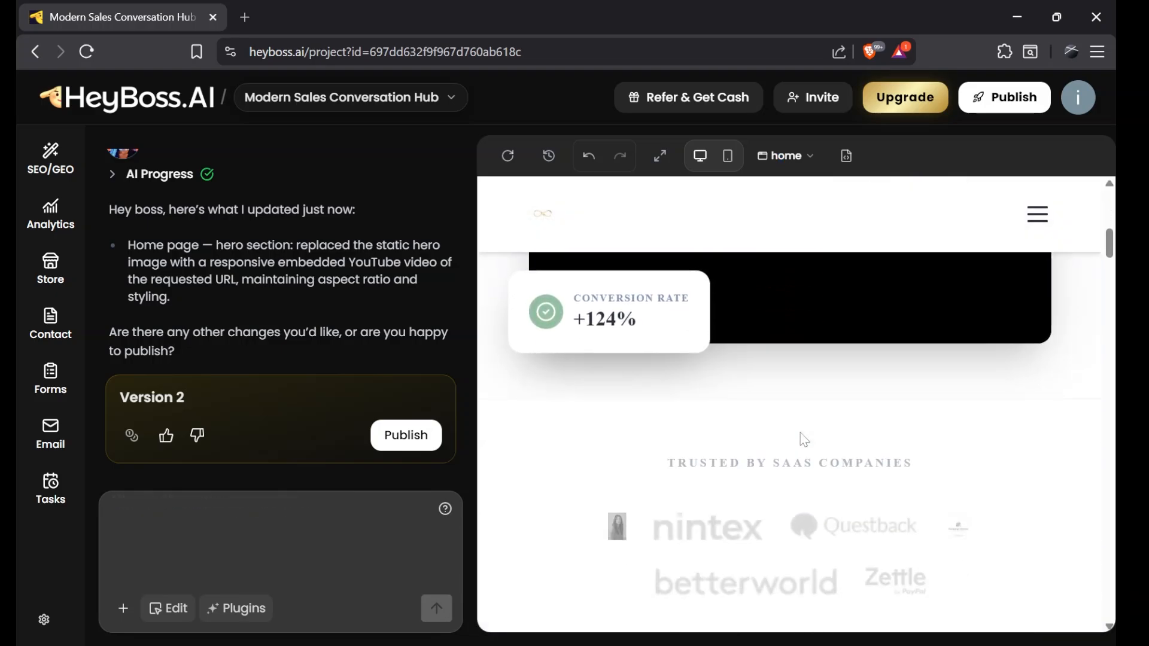
{"action": "scroll", "coordinate": [803, 440], "scroll_direction": "down", "scroll_amount": 2}
{"action": "scroll", "coordinate": [804, 440], "scroll_direction": "down", "scroll_amount": 2}
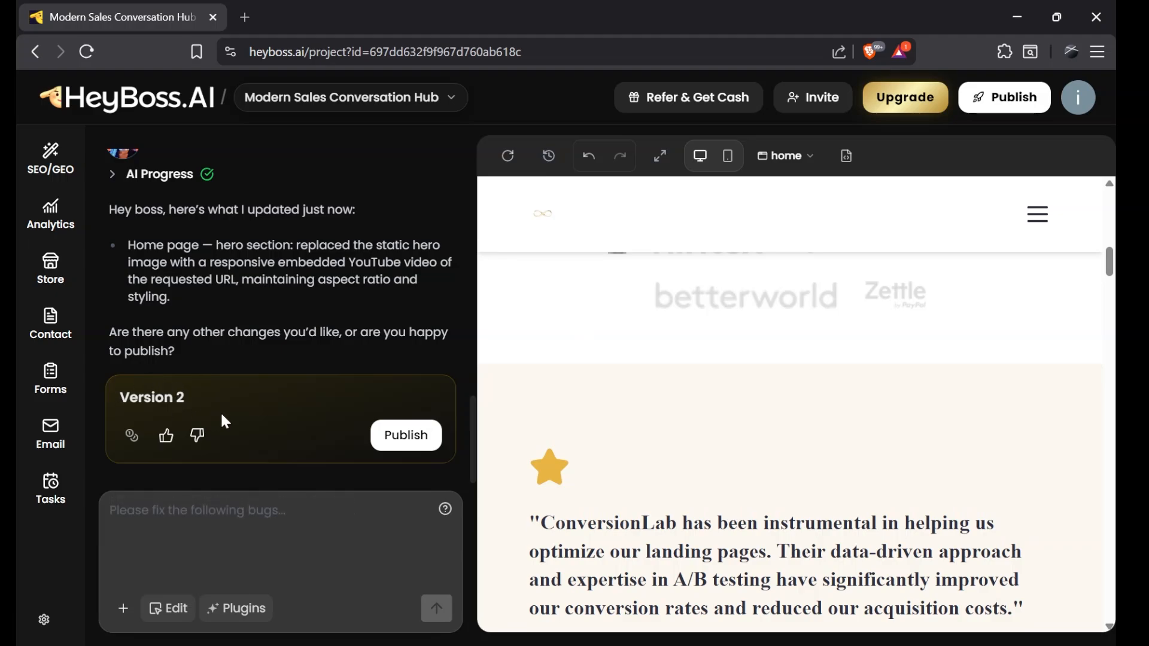
{"action": "left_click_drag", "start_coordinate": [1110, 261], "coordinate": [1114, 183]}
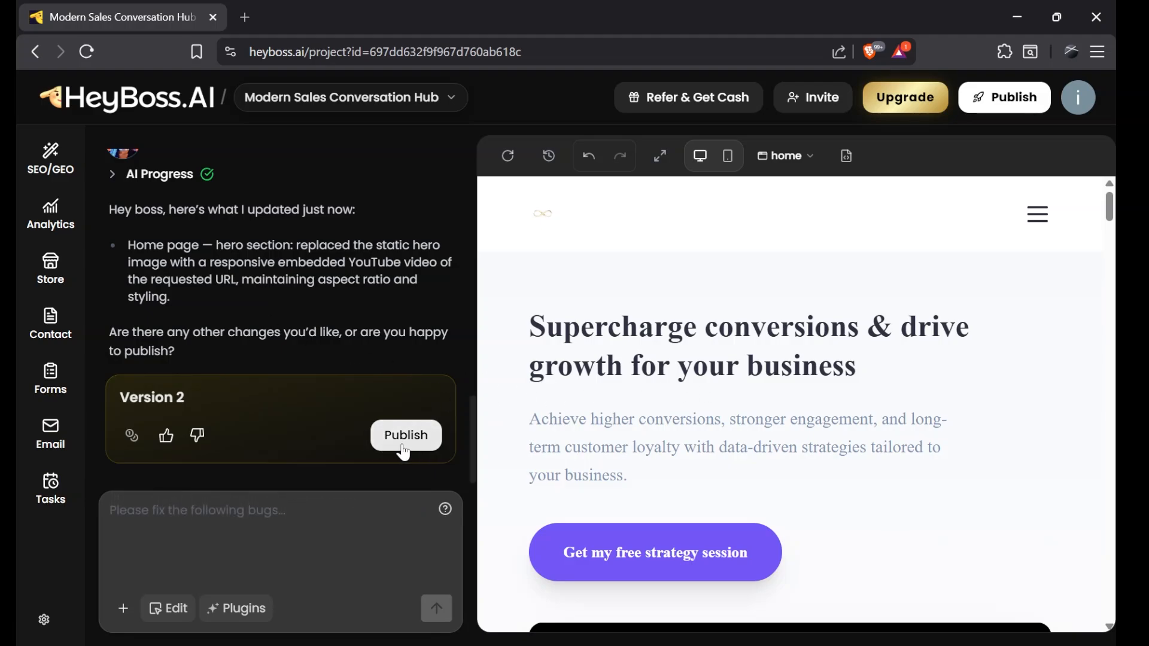
Copy the site's Heyboss domain link and publish the site on that domain
{"action": "left_click", "coordinate": [1027, 111]}
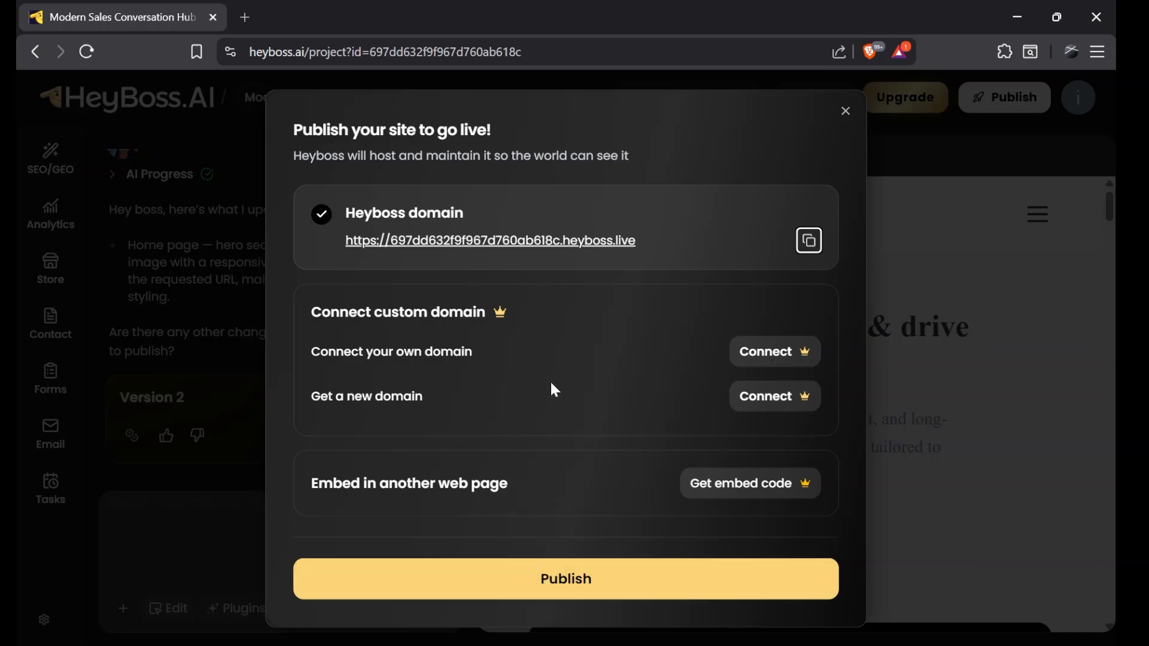
{"action": "left_click", "coordinate": [809, 239]}
{"action": "left_click", "coordinate": [580, 578]}
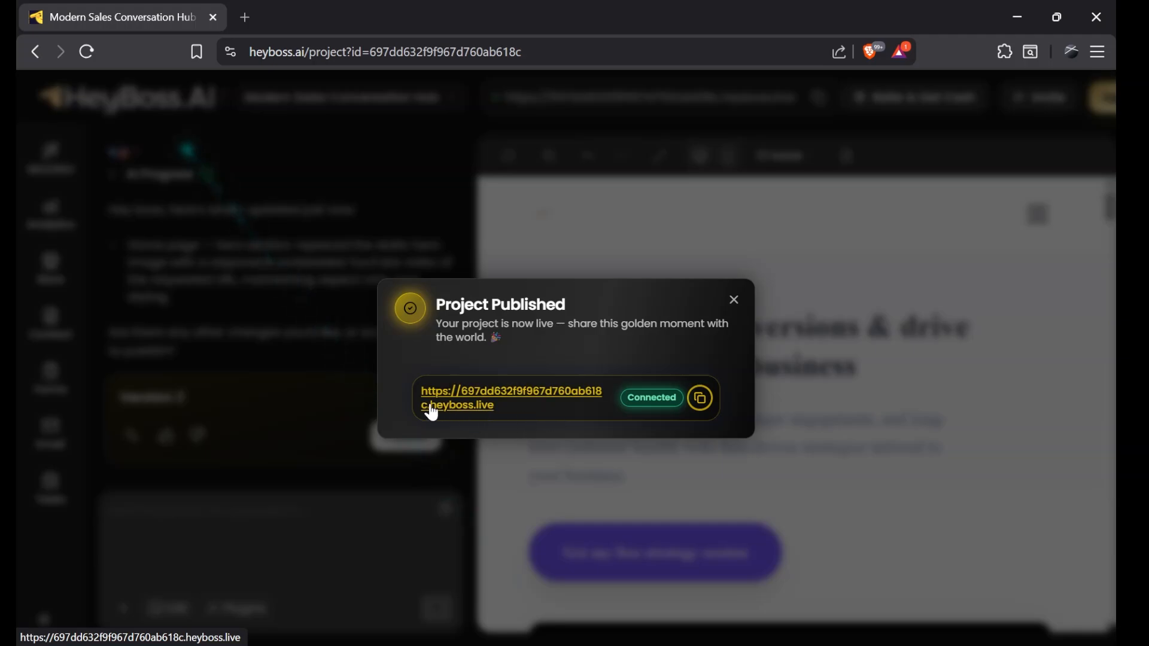
Open the published site from its live link and examine it from the hero section to the strategy session form
{"action": "left_click", "coordinate": [490, 405]}
{"action": "scroll", "coordinate": [333, 396], "scroll_direction": "down", "scroll_amount": 8}
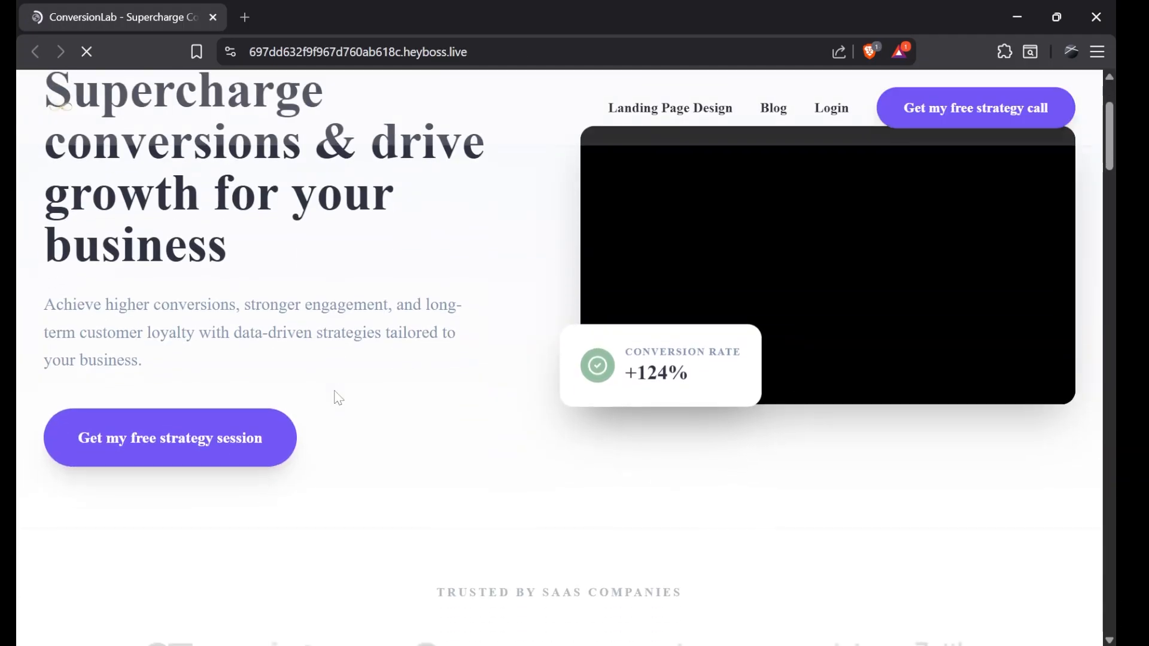
{"action": "scroll", "coordinate": [339, 398], "scroll_direction": "down", "scroll_amount": 10}
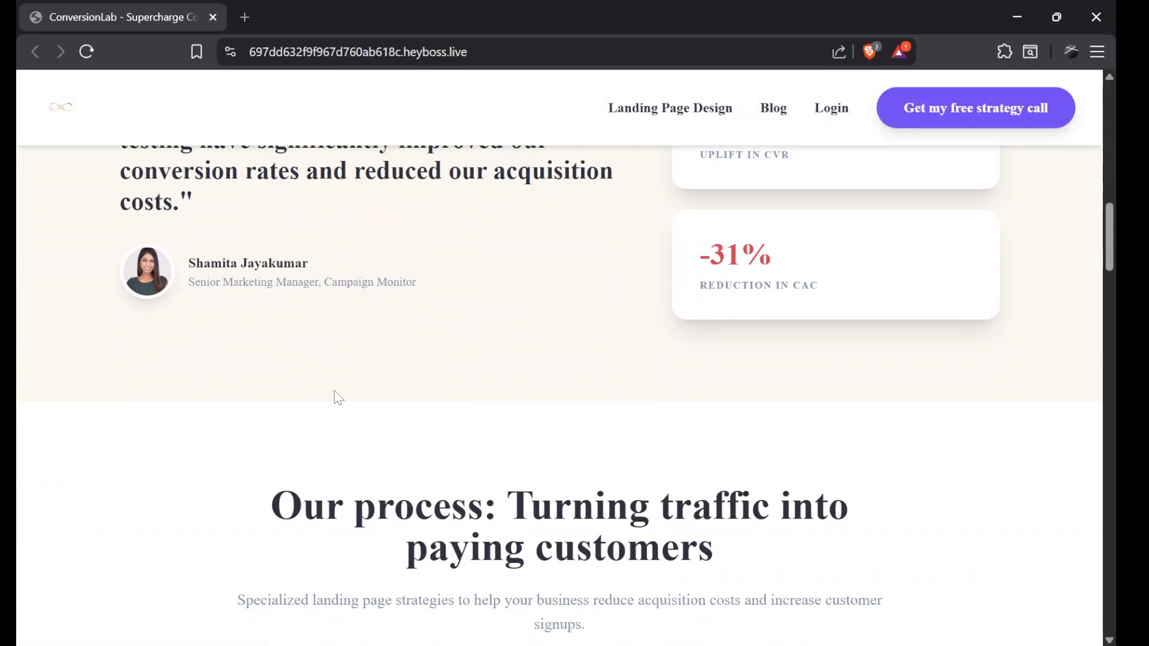
{"action": "scroll", "coordinate": [339, 398], "scroll_direction": "down", "scroll_amount": 8}
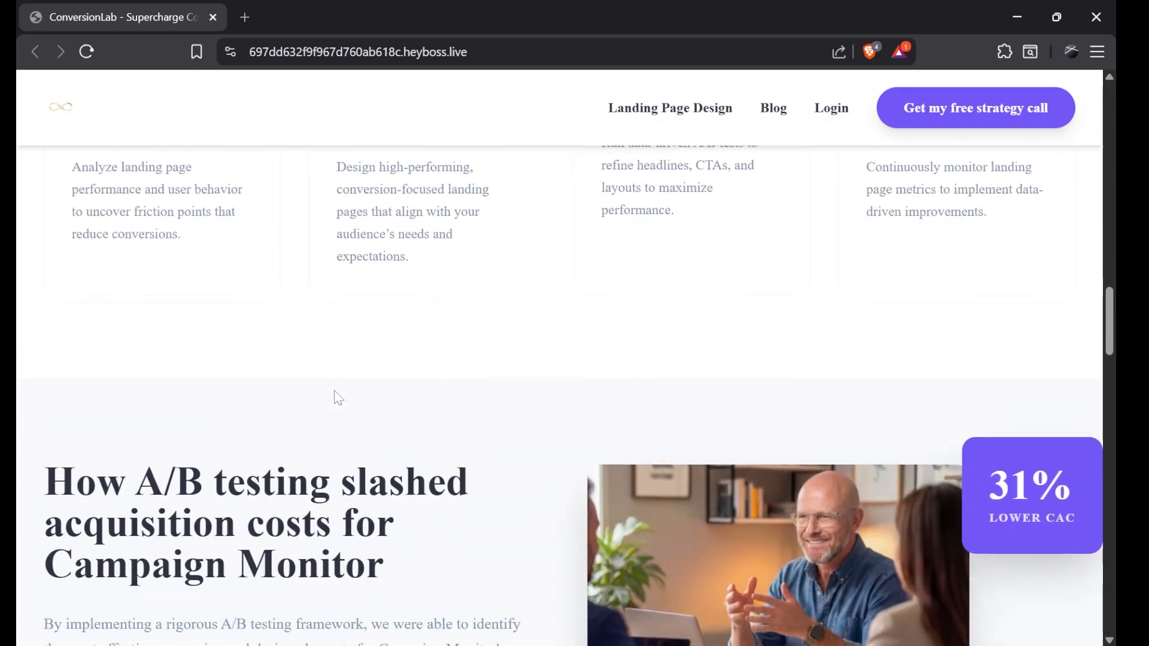
{"action": "scroll", "coordinate": [882, 437], "scroll_direction": "down", "scroll_amount": 15}
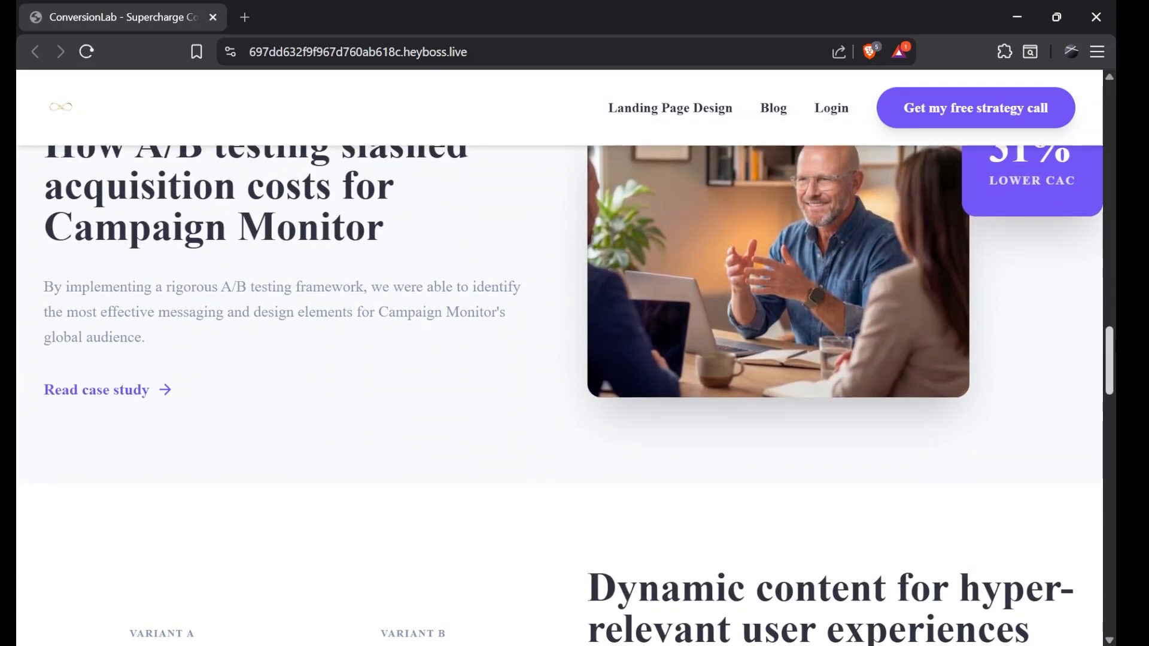
{"action": "scroll", "coordinate": [559, 389], "scroll_direction": "down", "scroll_amount": 15}
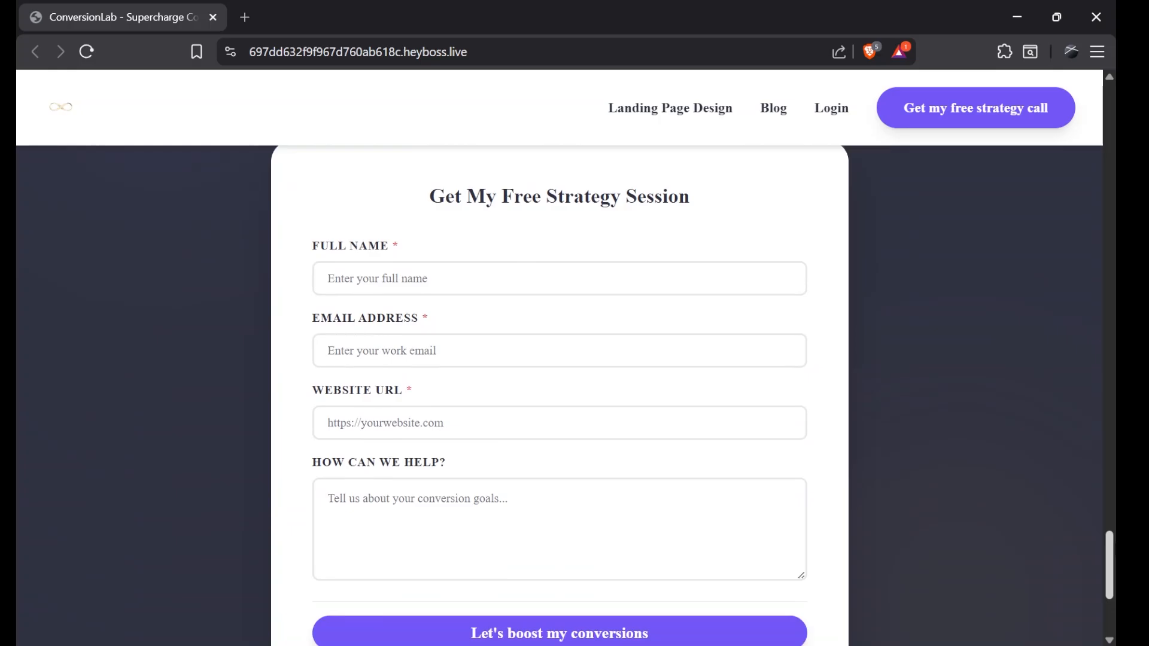
{"action": "scroll", "coordinate": [1086, 148], "scroll_direction": "up", "scroll_amount": 20}
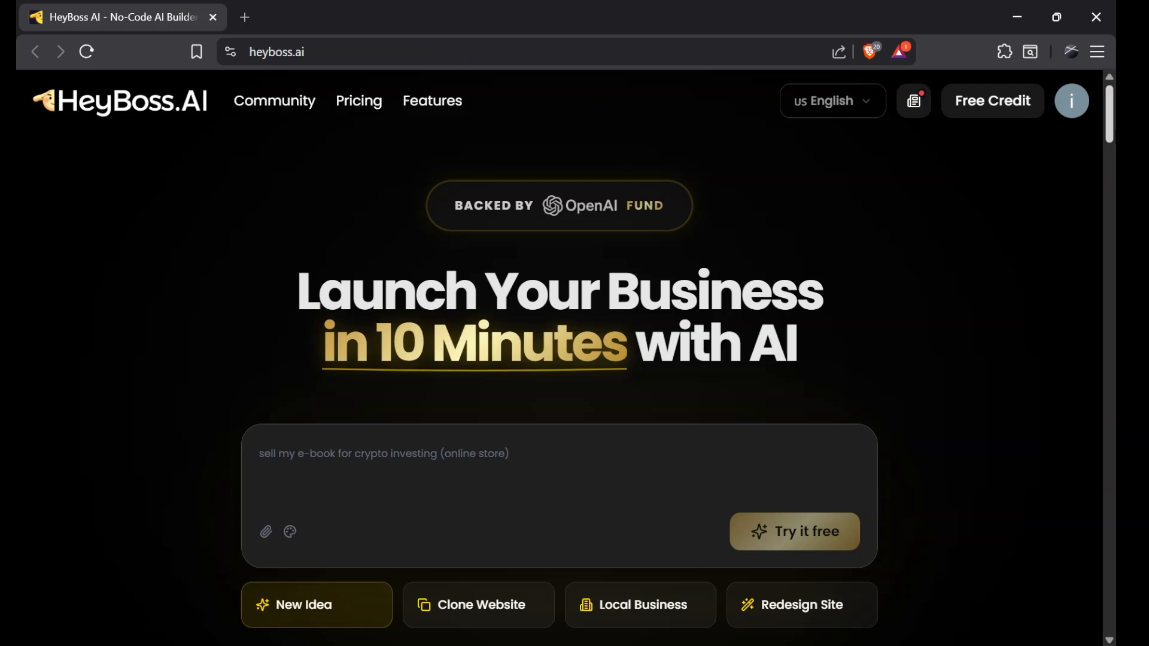
View the Local Business and Redesign Site creation options on the HeyBoss AI home page
{"action": "scroll", "coordinate": [559, 359], "scroll_direction": "down", "scroll_amount": 2}
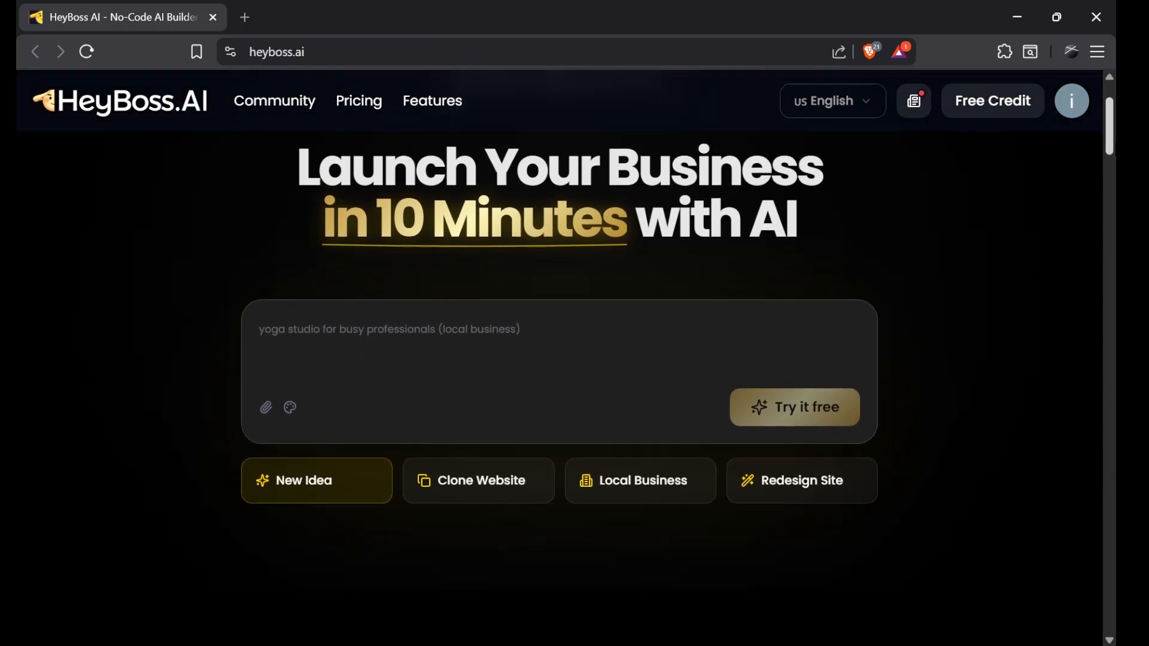
{"action": "scroll", "coordinate": [559, 359], "scroll_direction": "down", "scroll_amount": 1}
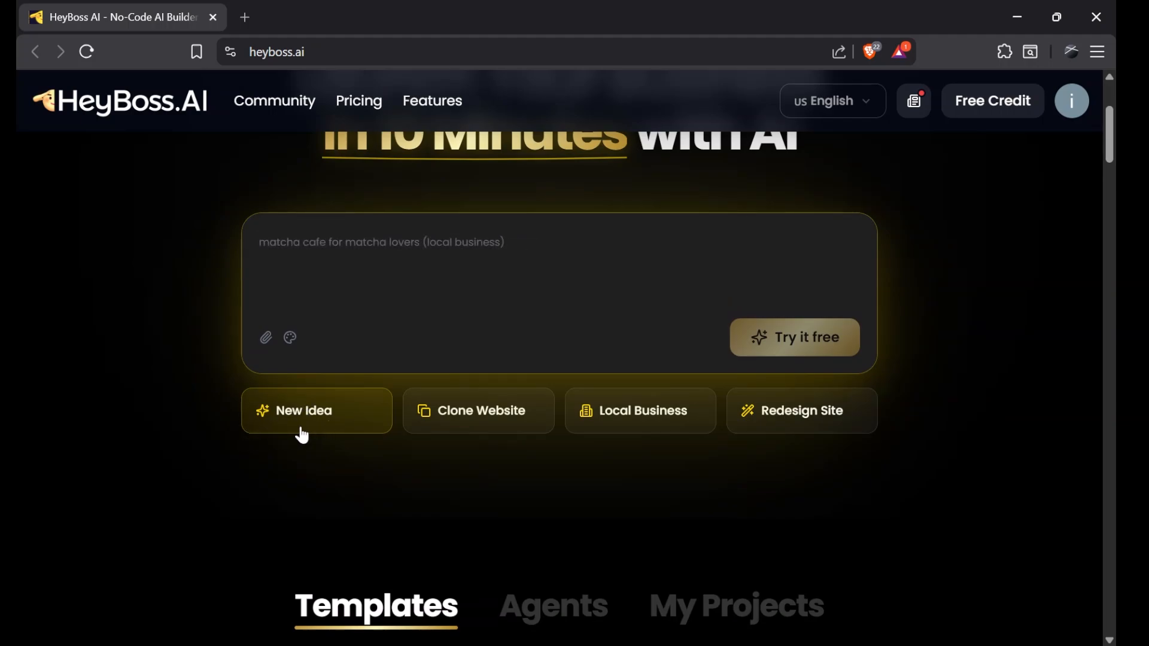
{"action": "left_click", "coordinate": [637, 412]}
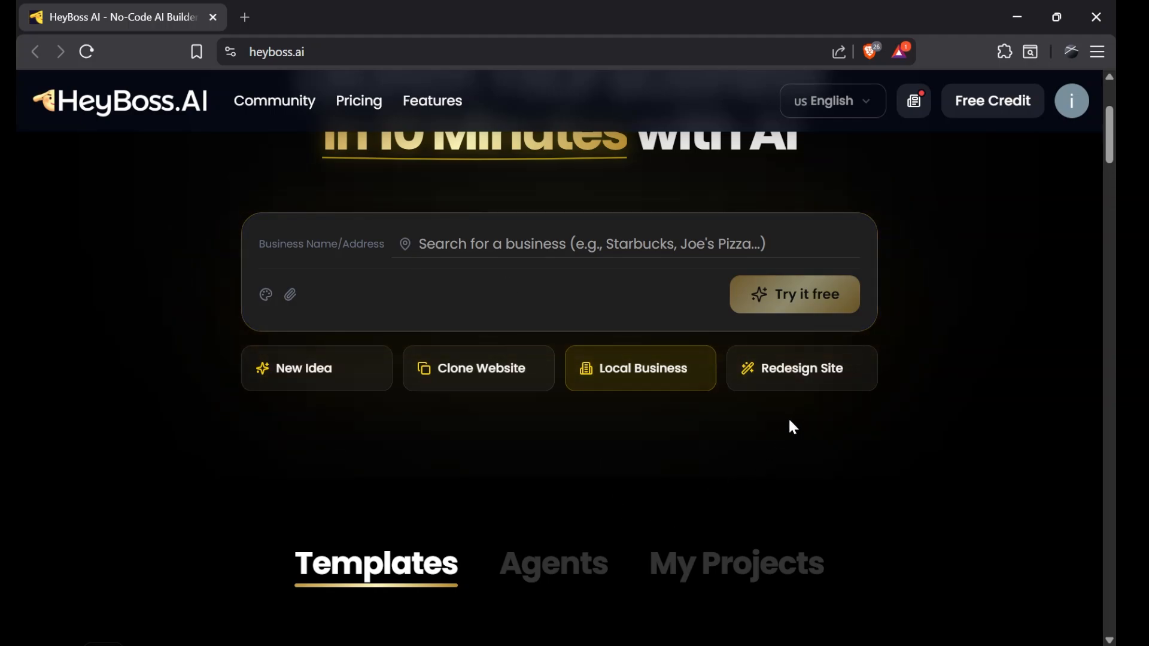
{"action": "left_click", "coordinate": [809, 382]}
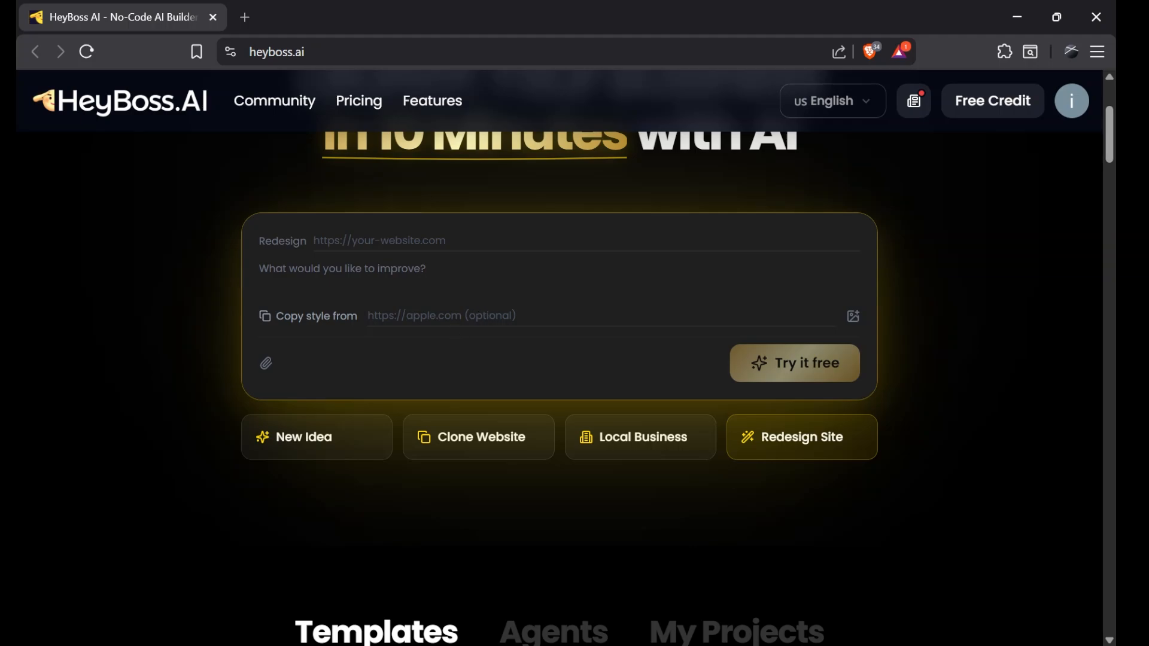
Browse the template gallery, viewing the Website, Blog, Apps and Portfolio categories
{"action": "scroll", "coordinate": [1028, 362], "scroll_direction": "down", "scroll_amount": 4}
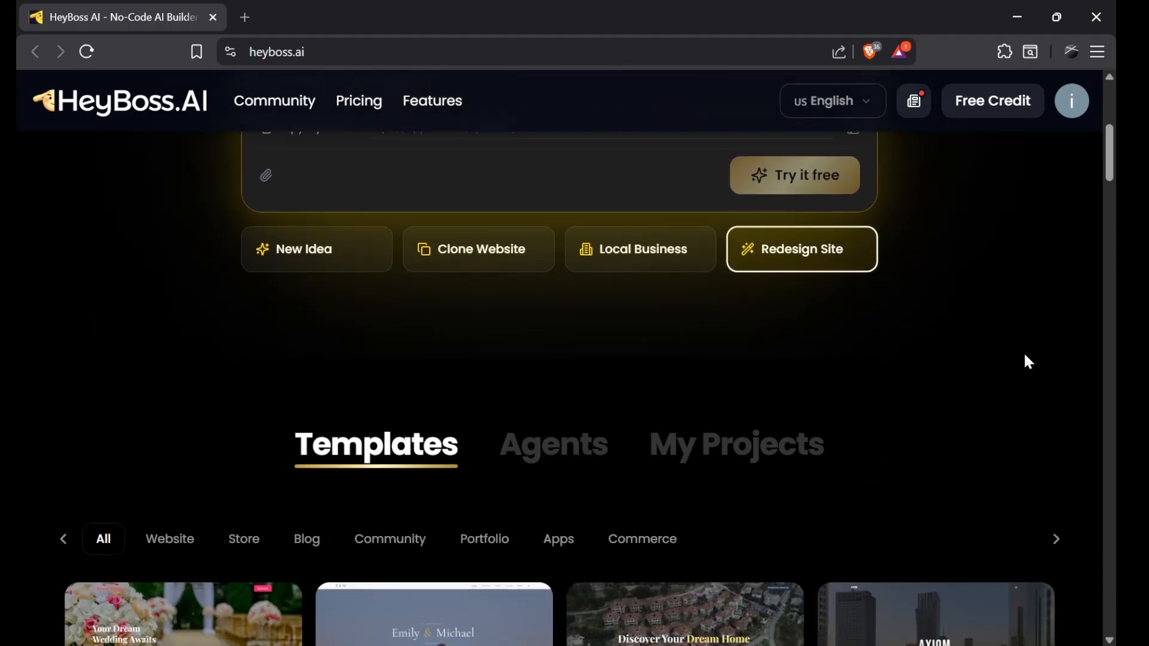
{"action": "scroll", "coordinate": [1028, 362], "scroll_direction": "down", "scroll_amount": 2}
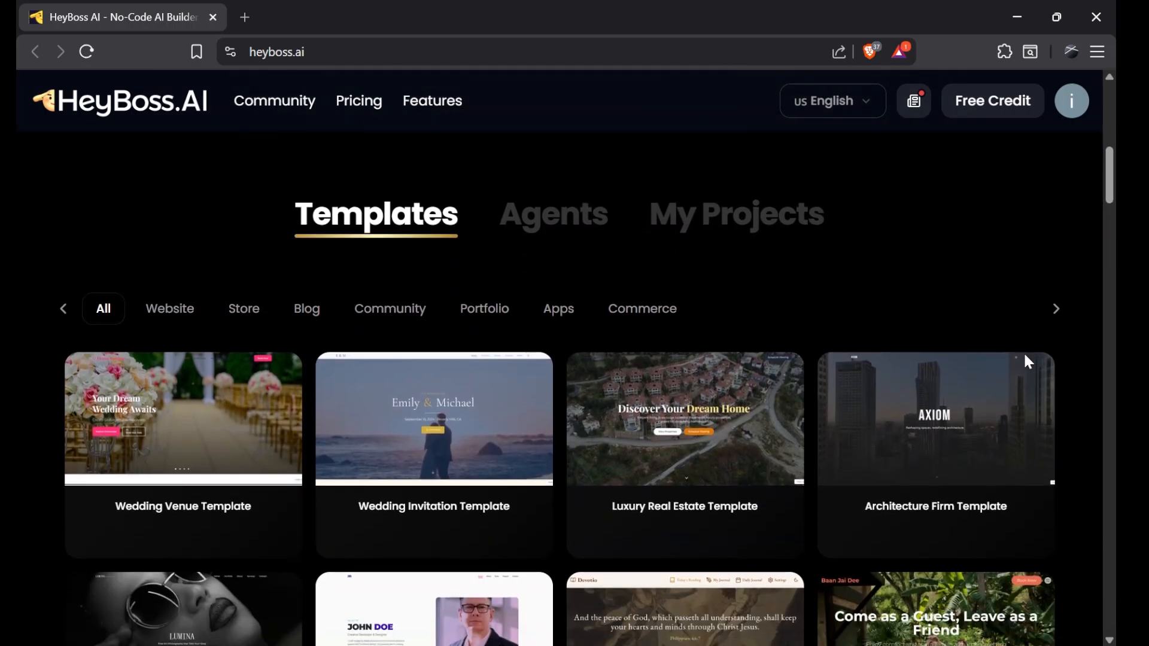
{"action": "scroll", "coordinate": [1025, 357], "scroll_direction": "down", "scroll_amount": 1}
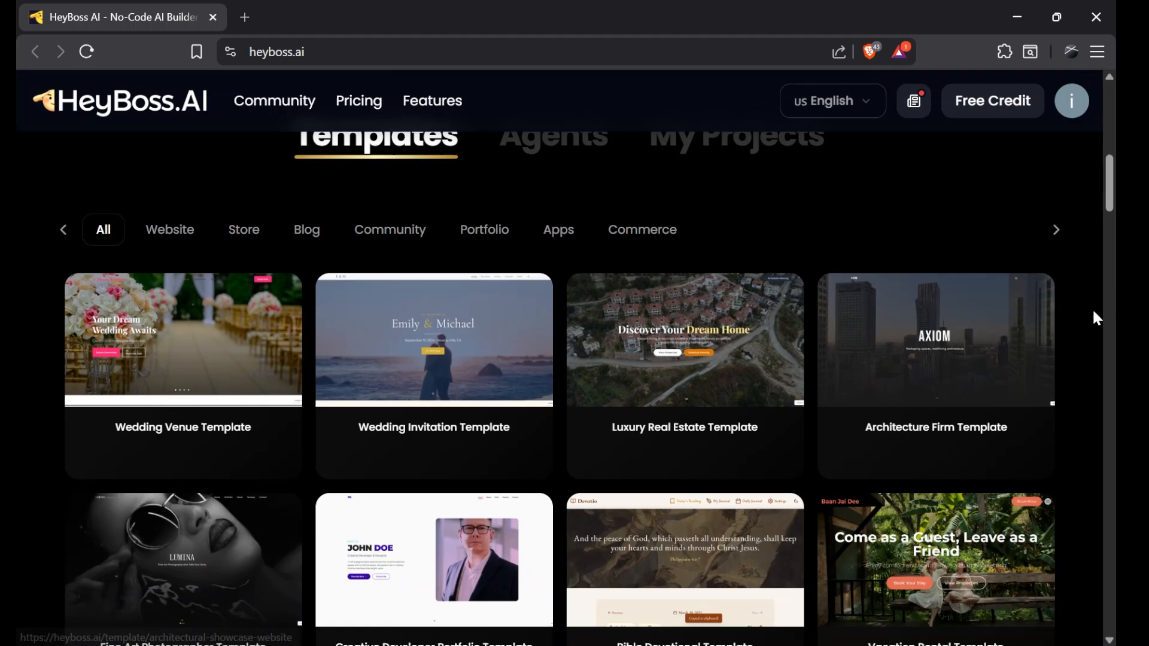
{"action": "left_click", "coordinate": [170, 233]}
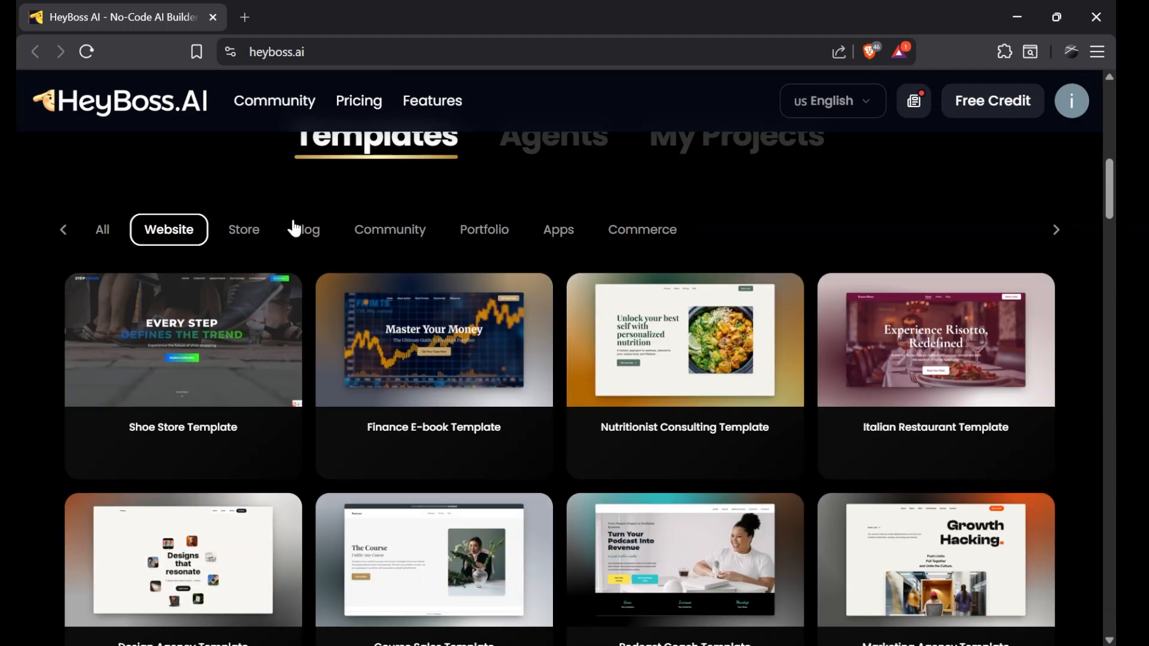
{"action": "left_click", "coordinate": [305, 231]}
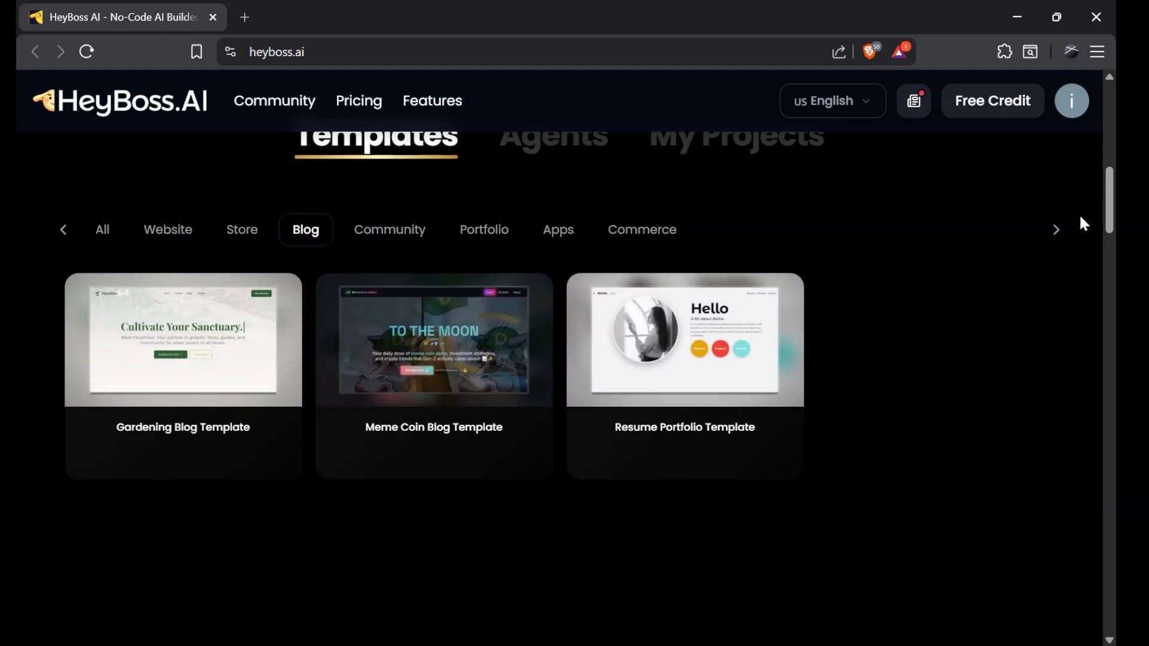
{"action": "left_click", "coordinate": [684, 239]}
{"action": "left_click", "coordinate": [558, 234]}
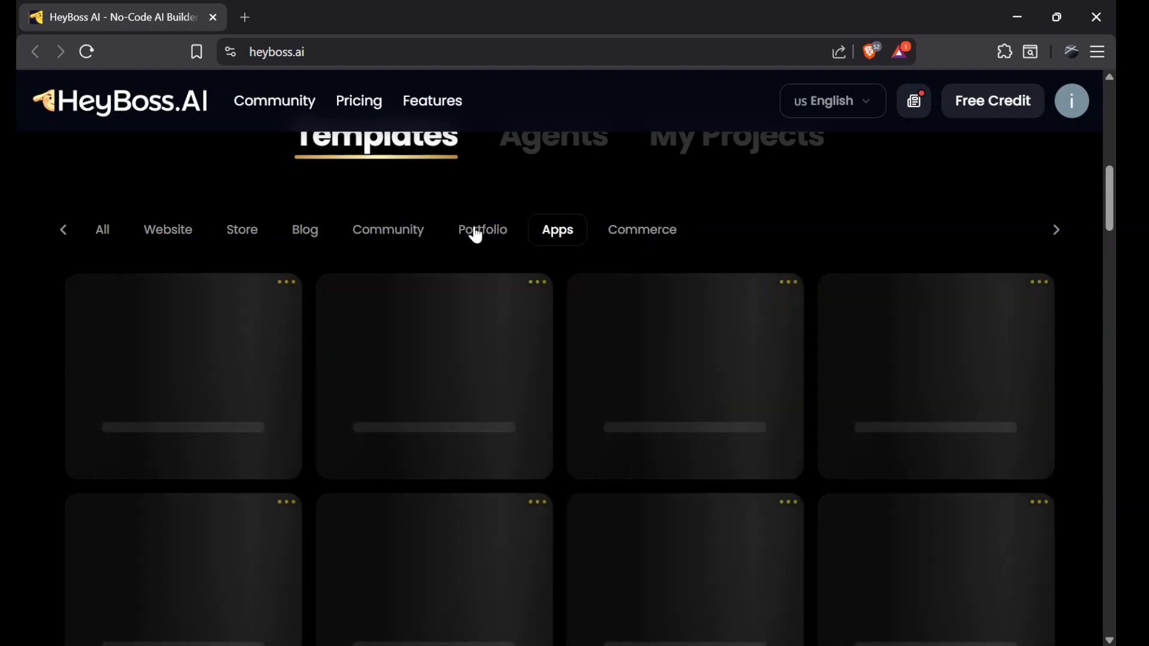
{"action": "left_click", "coordinate": [472, 231]}
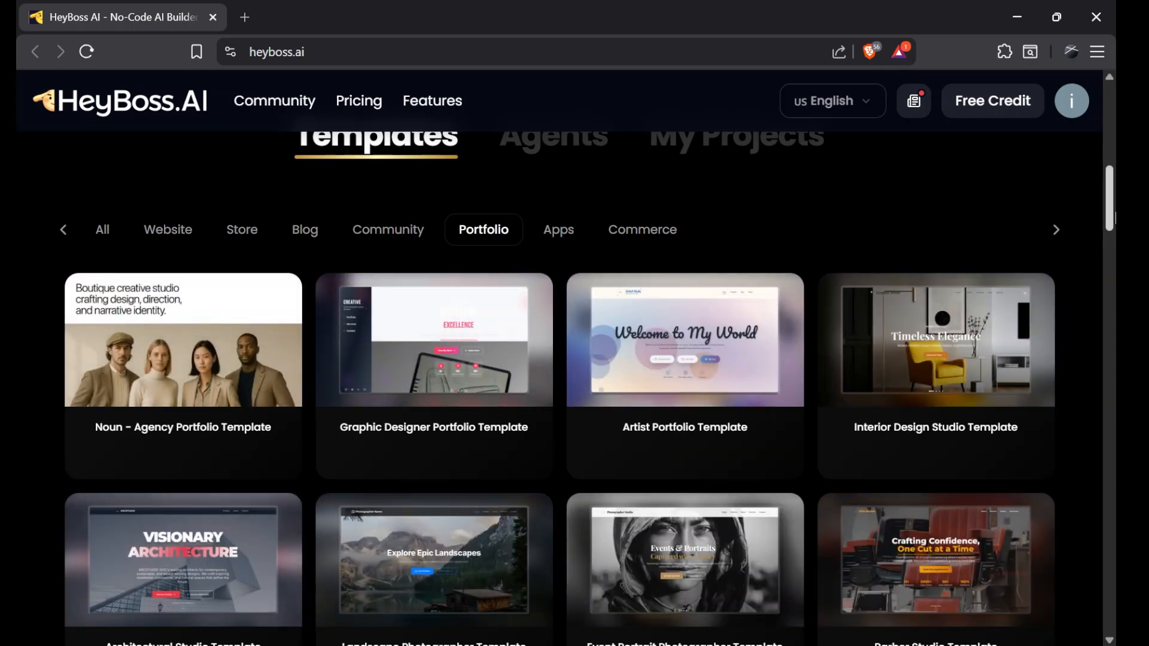
Look through the available AI agents from Business Plan to Business Naming, and show the My Projects list
{"action": "left_click_drag", "start_coordinate": [1114, 218], "coordinate": [1115, 193]}
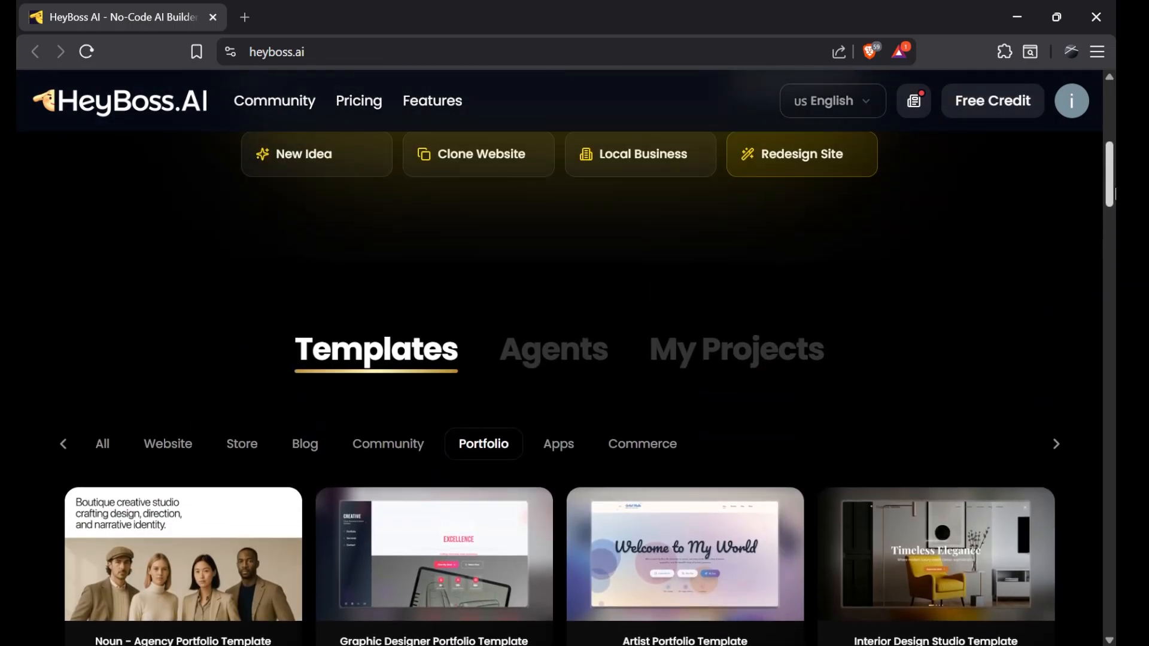
{"action": "left_click", "coordinate": [566, 359]}
{"action": "scroll", "coordinate": [589, 366], "scroll_direction": "down", "scroll_amount": 3}
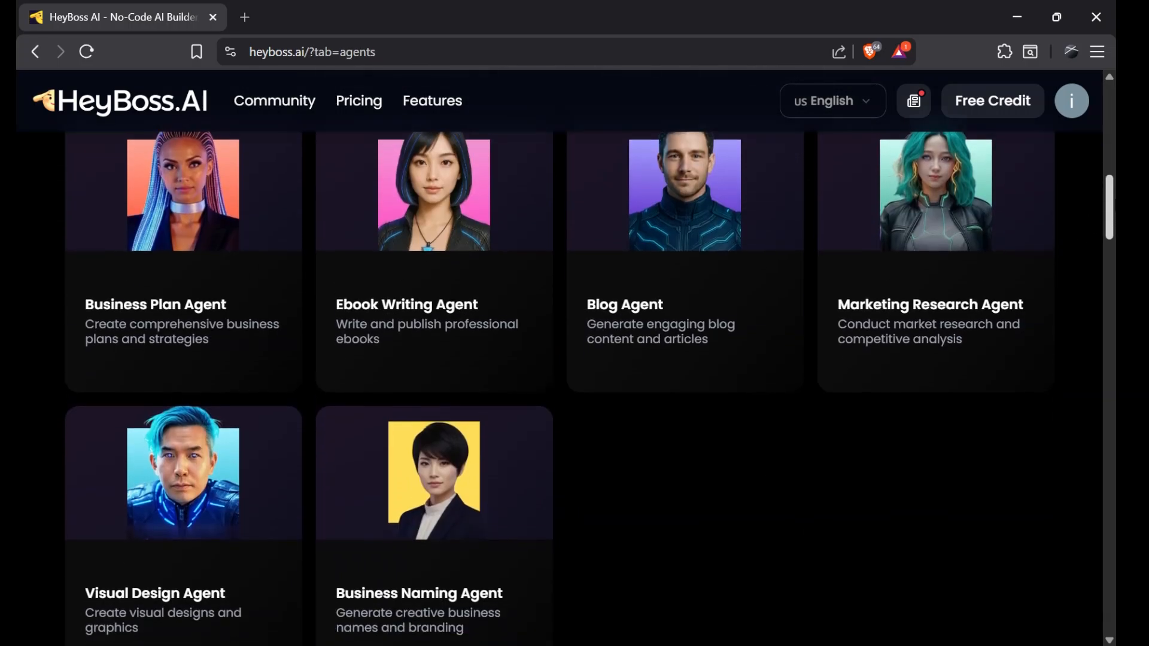
{"action": "scroll", "coordinate": [590, 366], "scroll_direction": "up", "scroll_amount": 1}
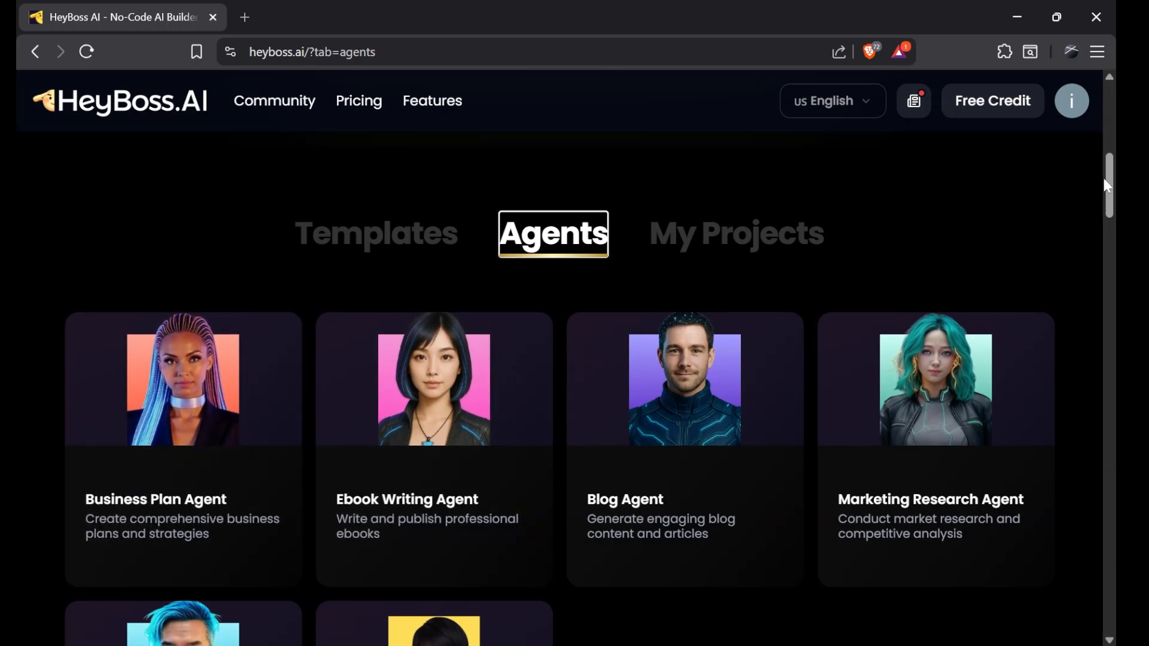
{"action": "left_click_drag", "start_coordinate": [1107, 186], "coordinate": [1111, 212]}
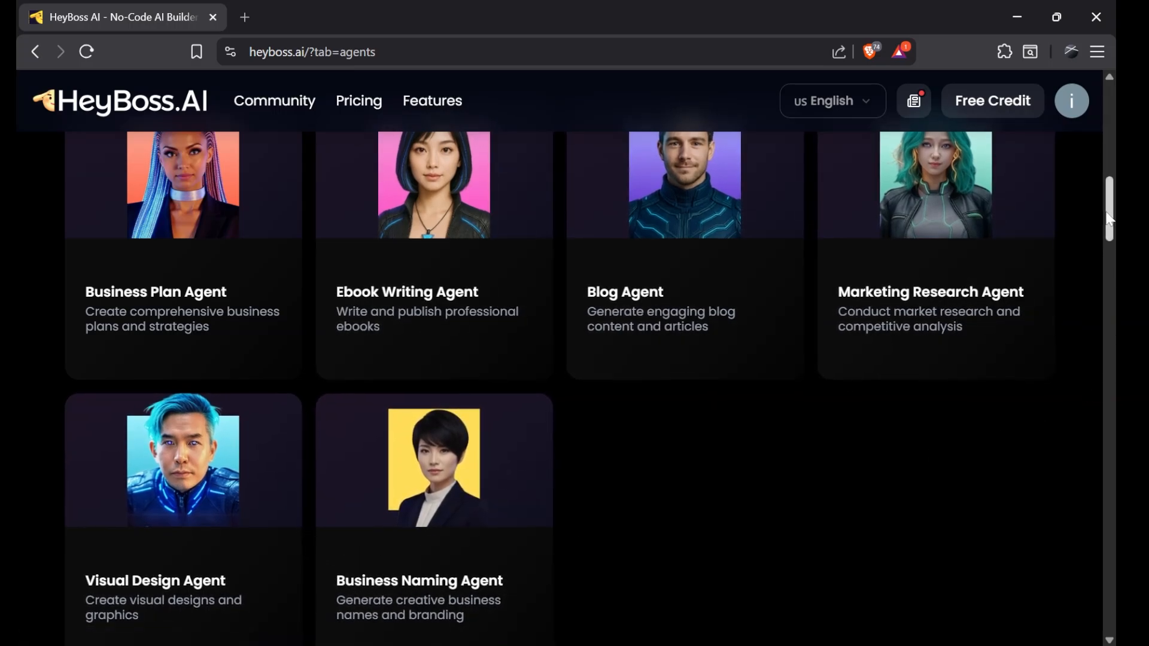
{"action": "scroll", "coordinate": [829, 419], "scroll_direction": "up", "scroll_amount": 5}
{"action": "left_click", "coordinate": [776, 371]}
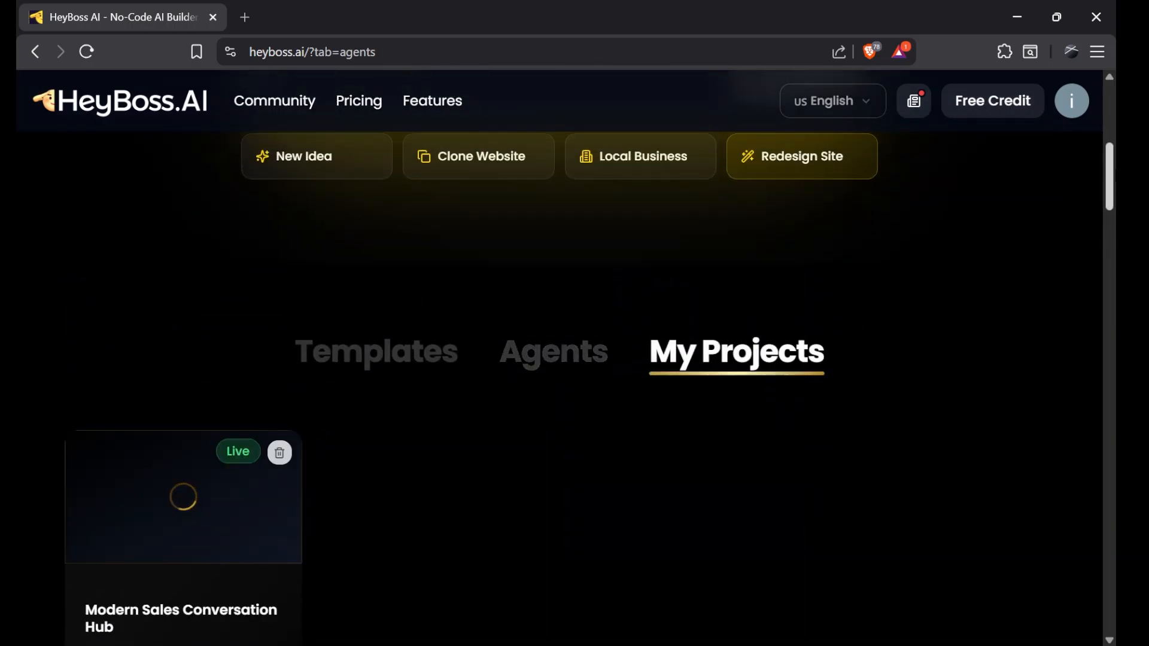